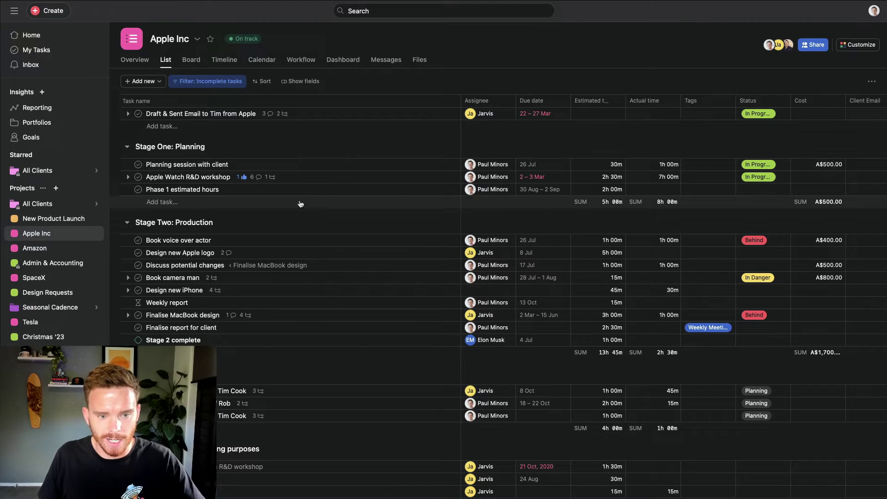
scroll(291, 229, down, 1)
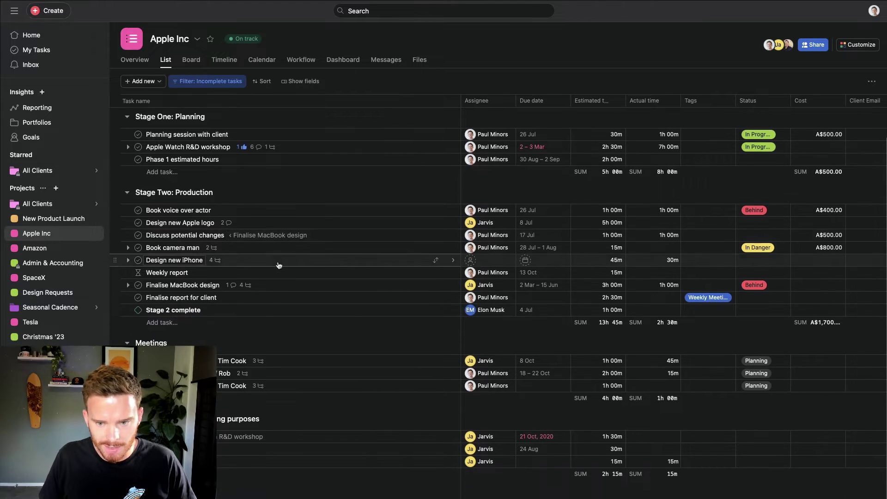
scroll(300, 267, up, 1)
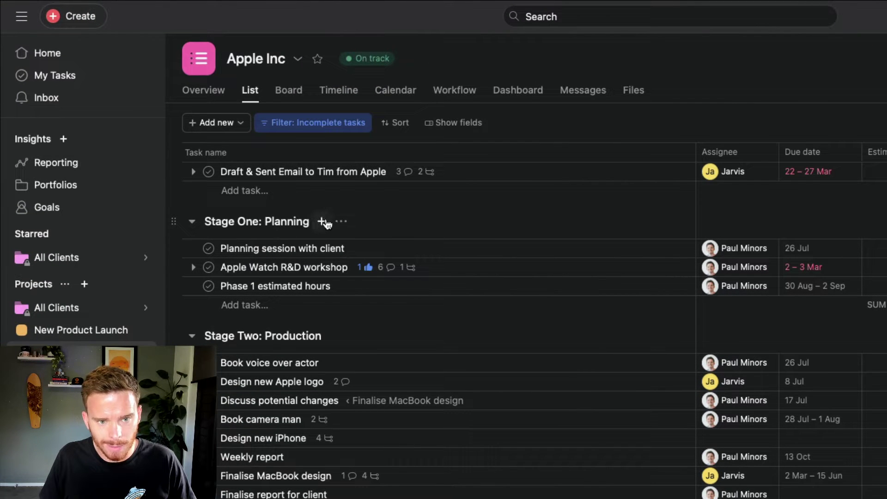
Add a blank Onboarding email task to Stage One: Planning and show its details
click(322, 222)
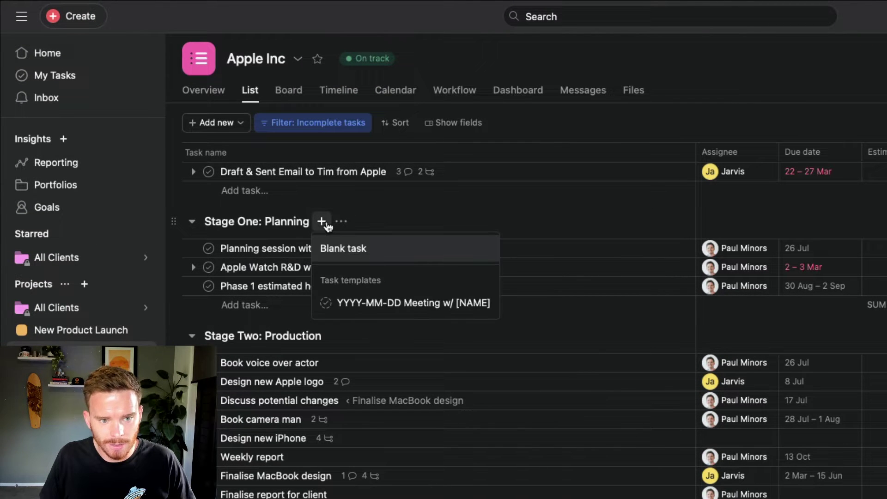
click(350, 249)
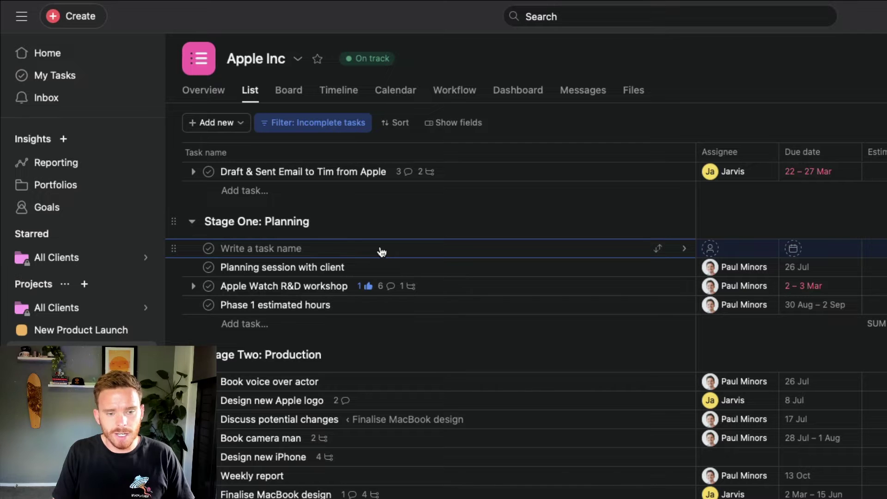
text(Onboarding email)
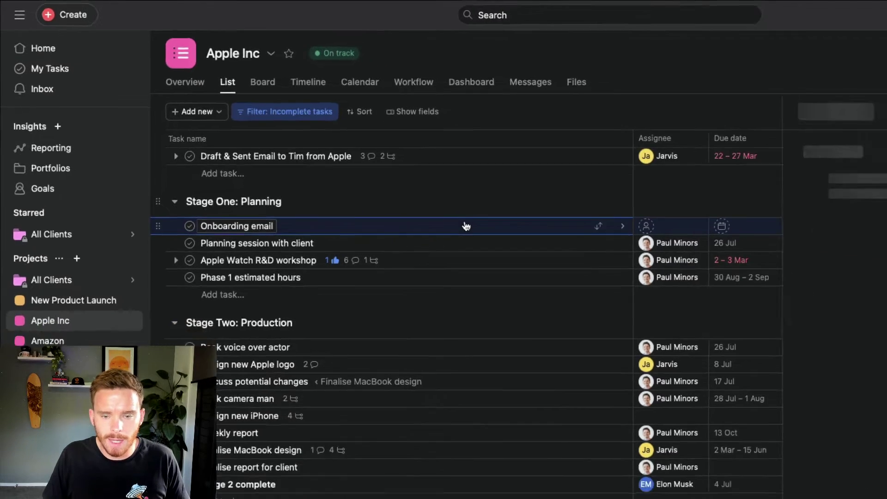
click(465, 223)
Assign the Onboarding email task to Jarvis
click(675, 135)
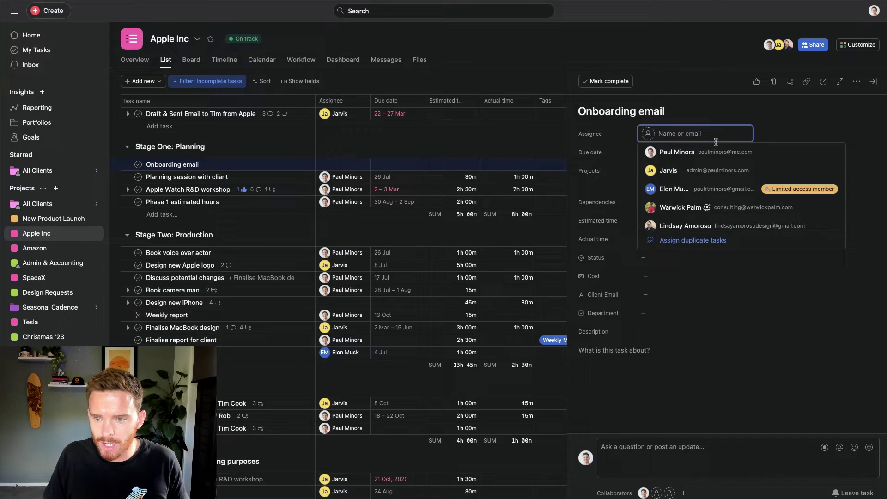
click(669, 168)
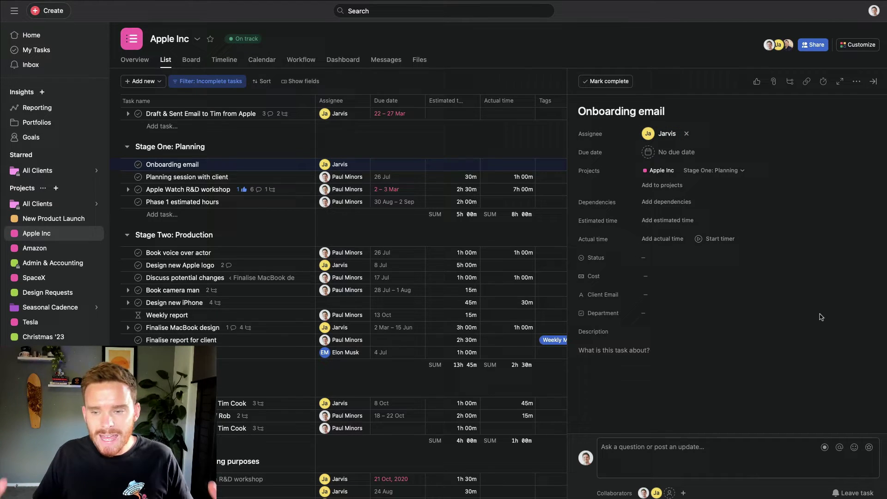
drag(664, 114, 577, 113)
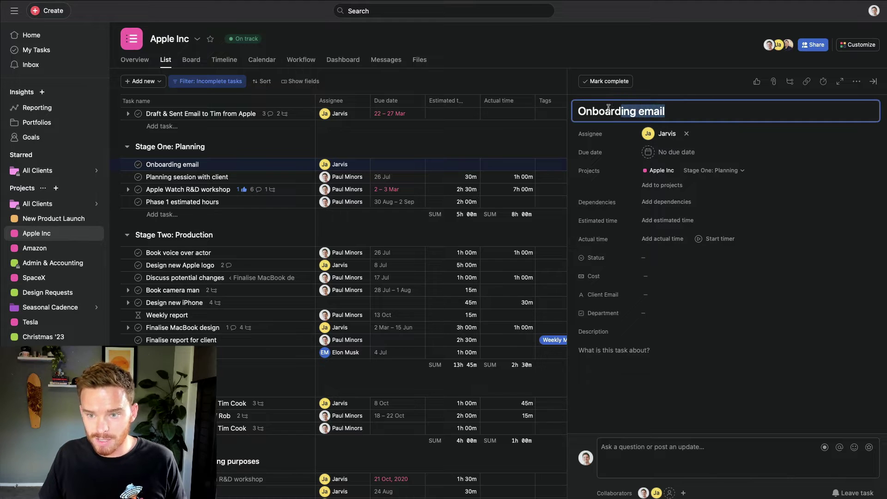
click(631, 178)
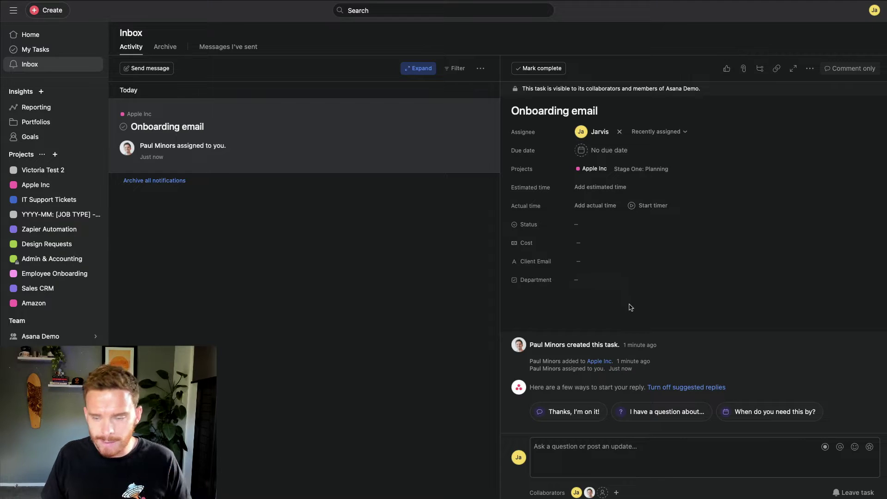
click(648, 451)
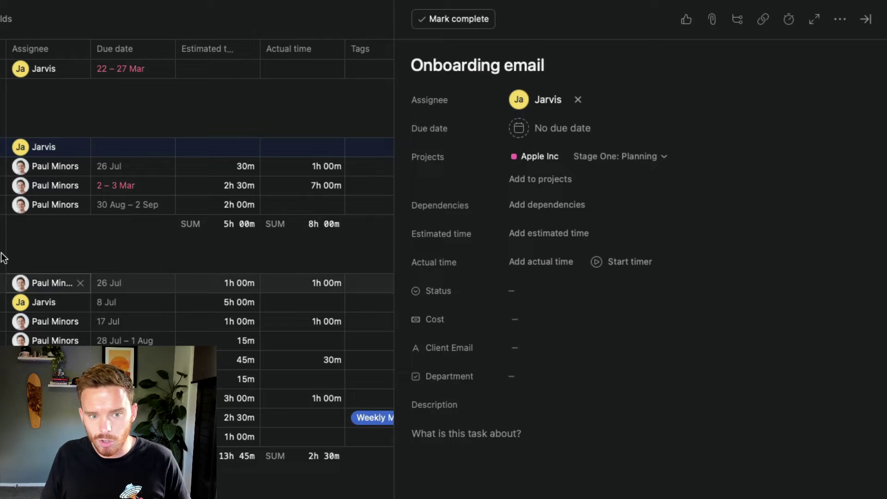
Insert a new task below and name it 'Send onboarding email to Tim Cook'
mouse_move(105, 148)
key(Return)
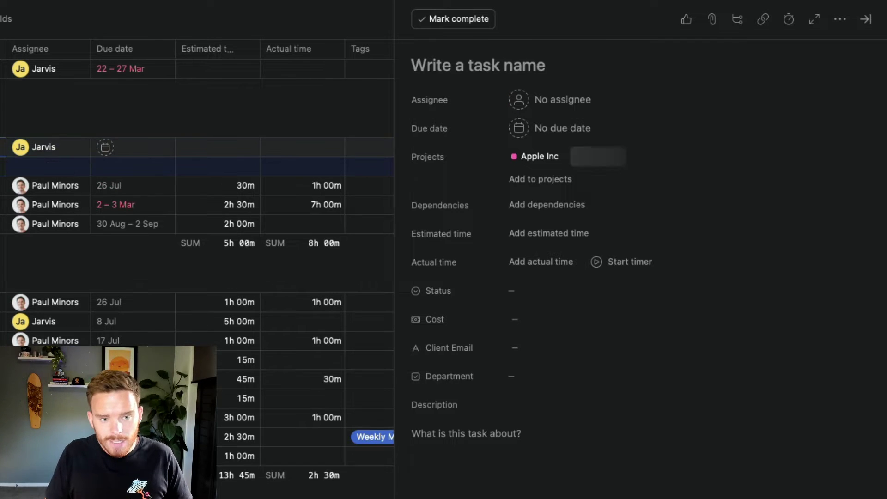
click(489, 66)
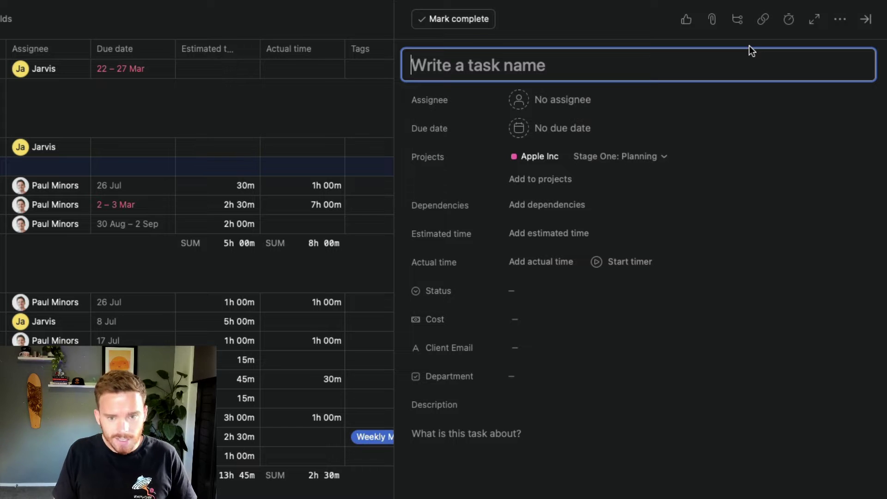
text(Send onb)
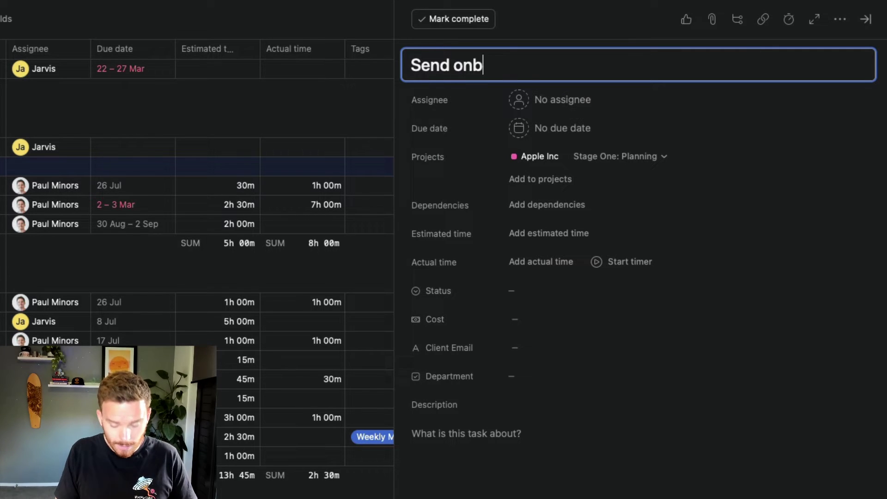
text(oarding email to Tim C)
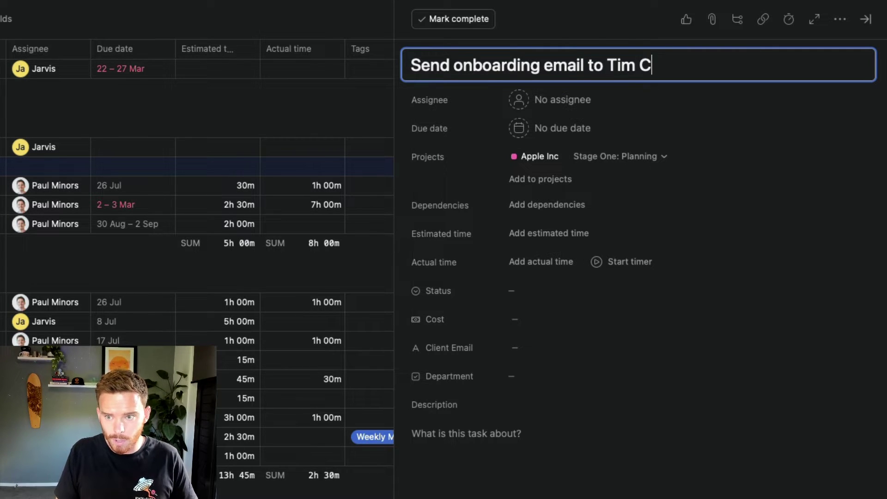
text(ook)
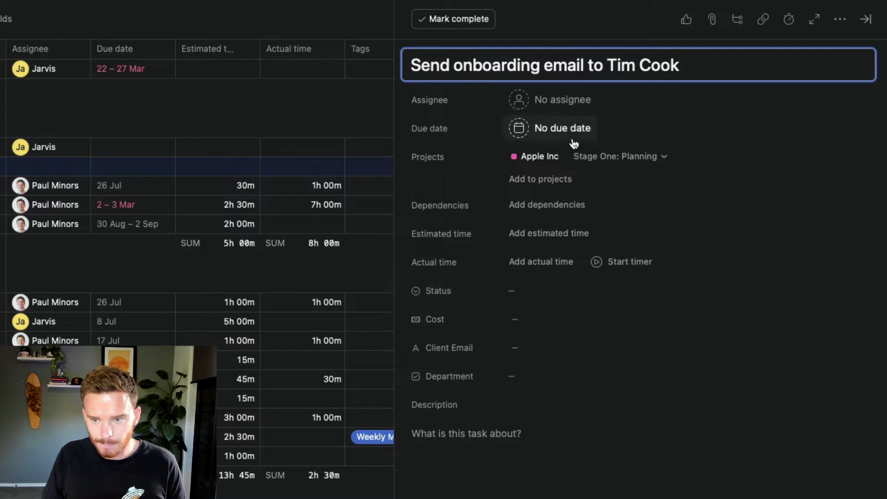
drag(718, 64, 376, 75)
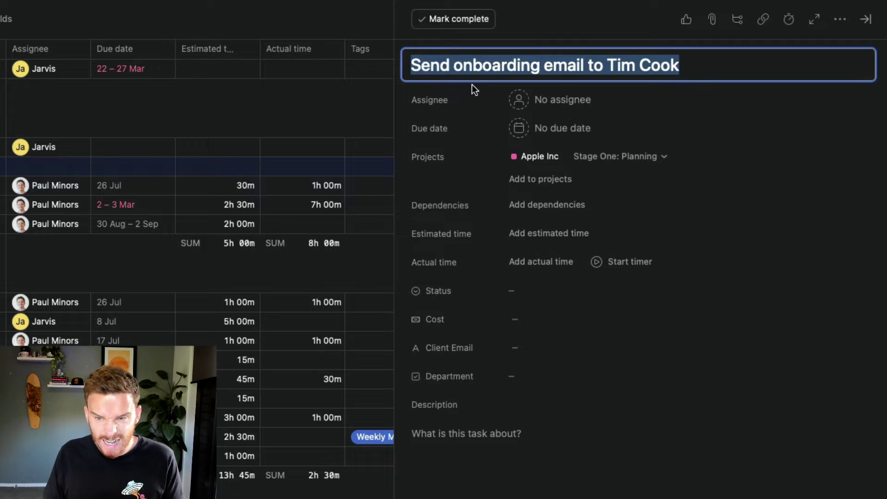
Try a due date range running from today to Friday 2 June
click(588, 129)
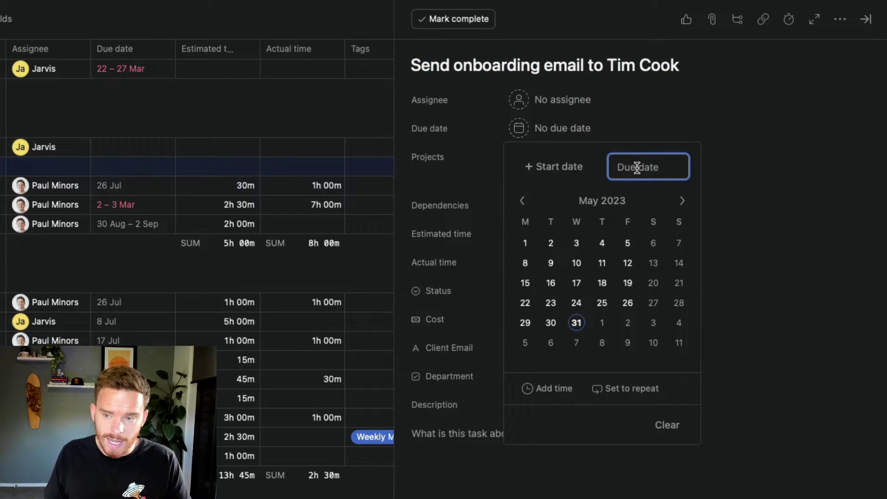
click(576, 324)
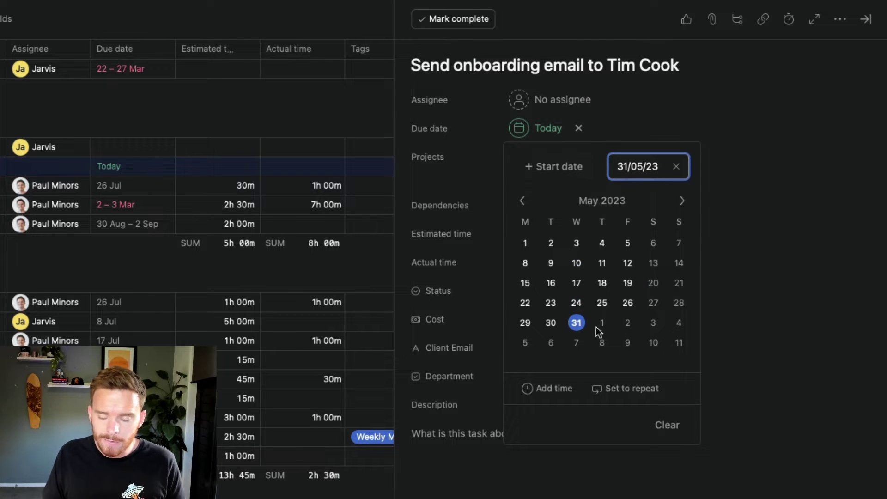
click(626, 323)
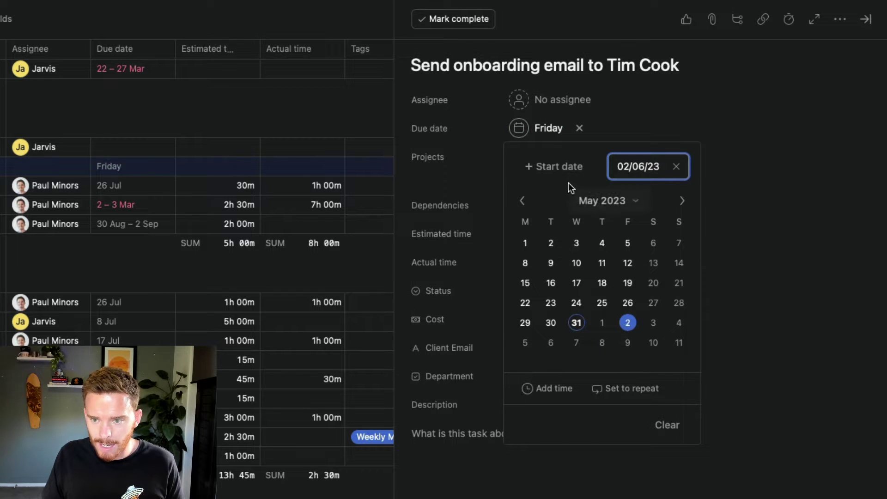
click(563, 169)
click(576, 323)
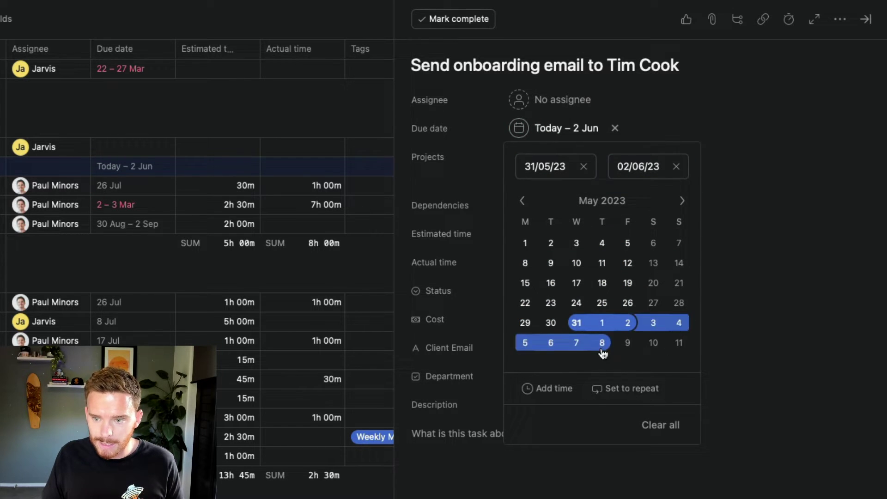
click(727, 285)
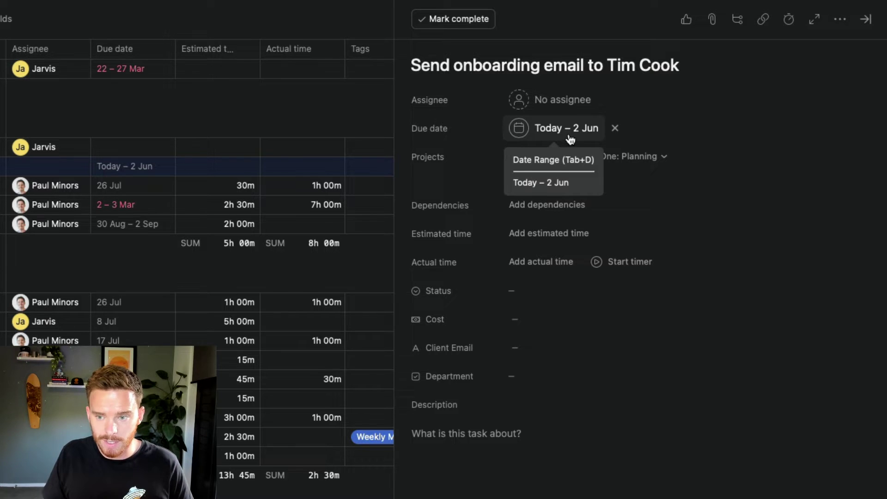
Clear the range and set the due date to today, May 31
click(615, 127)
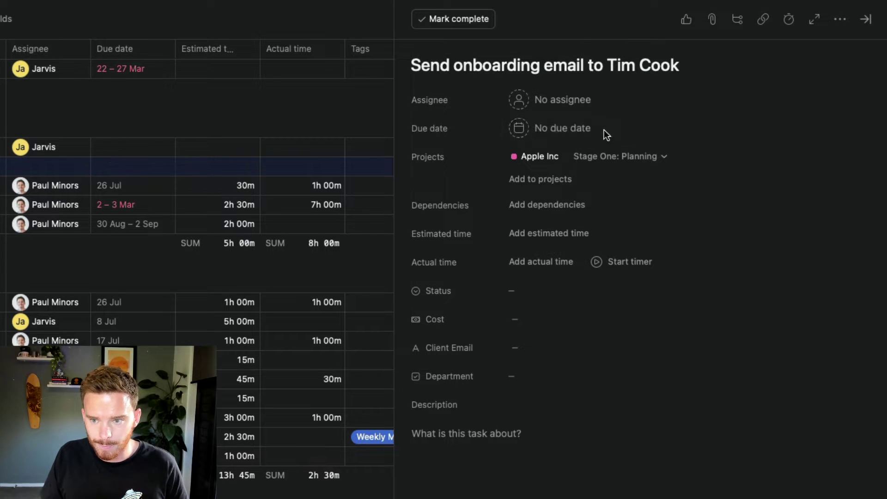
click(546, 131)
click(576, 320)
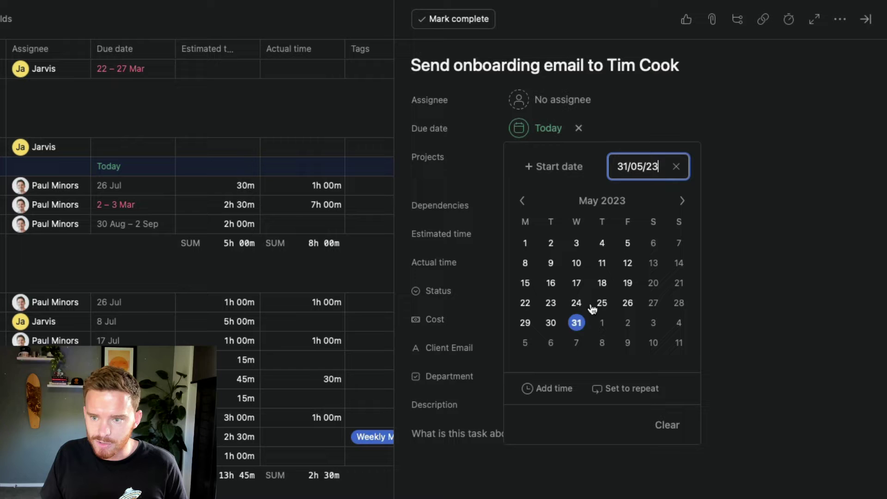
click(733, 209)
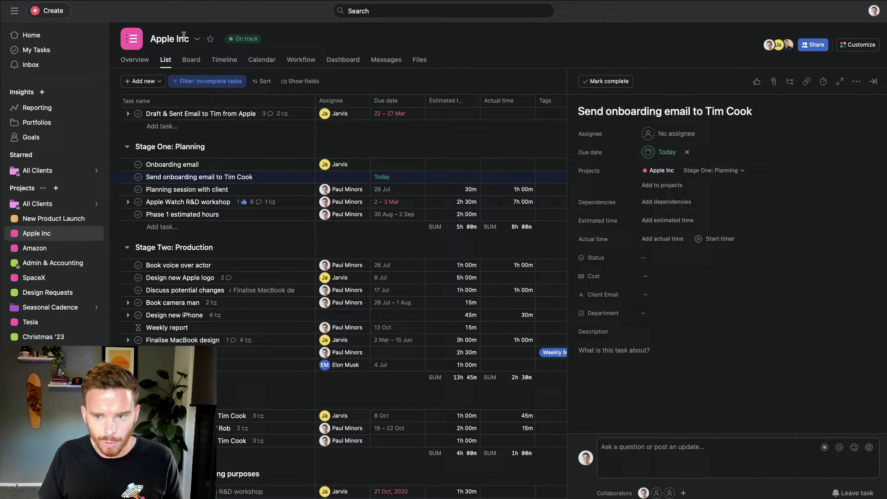
Add the task to the Design Requests project and view it on that board
click(661, 185)
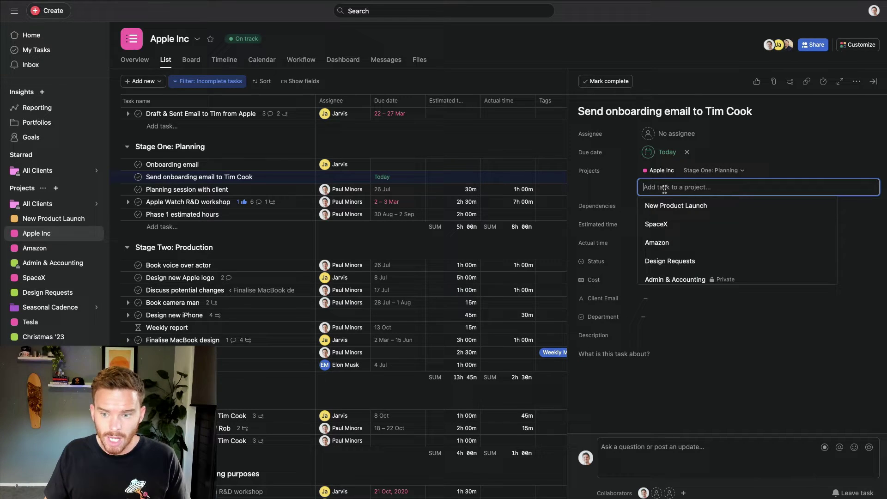
scroll(738, 247, down, 1)
scroll(738, 247, down, 2)
scroll(739, 249, down, 1)
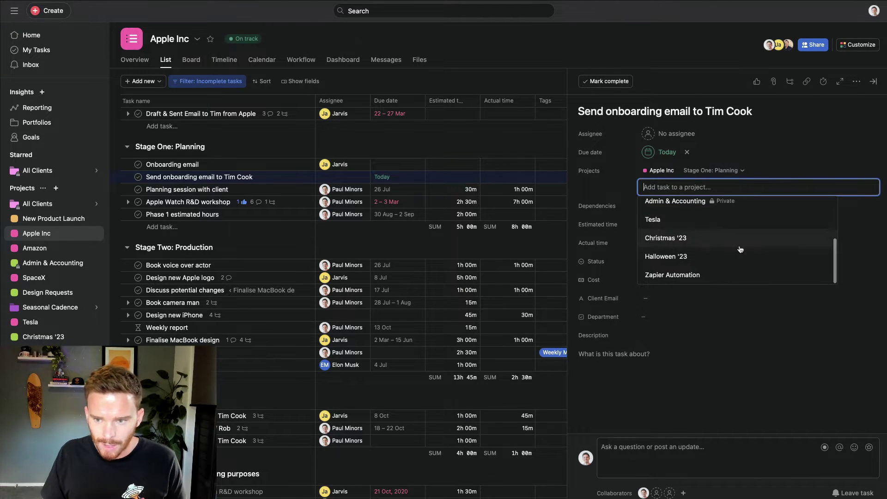
scroll(739, 248, up, 1)
scroll(727, 244, up, 1)
click(709, 238)
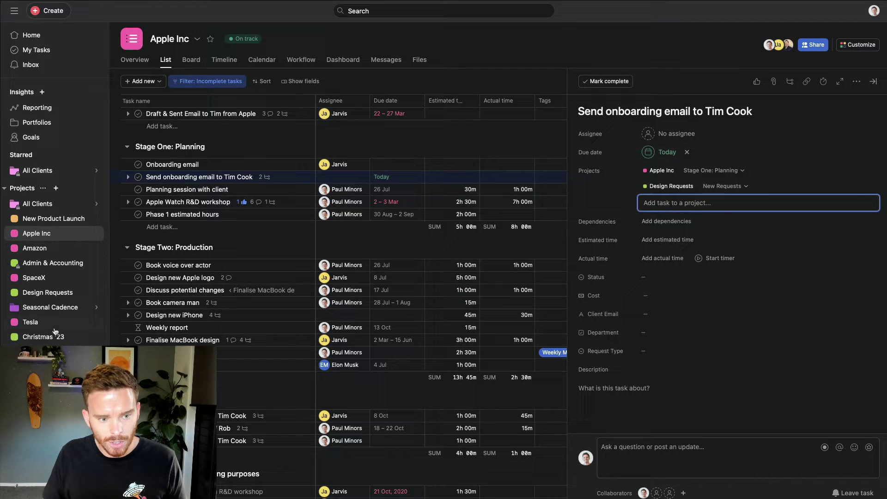
click(49, 292)
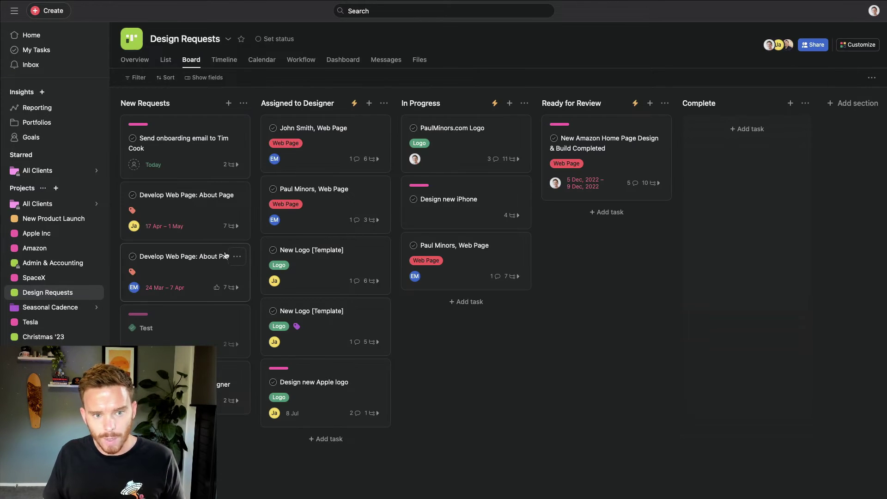
click(189, 131)
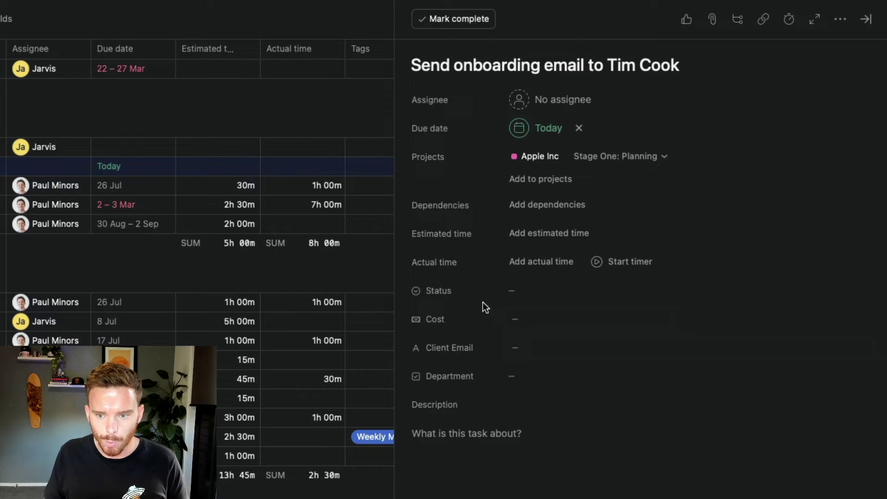
Review the project's custom fields, then return to the Tim Cook onboarding task
click(865, 19)
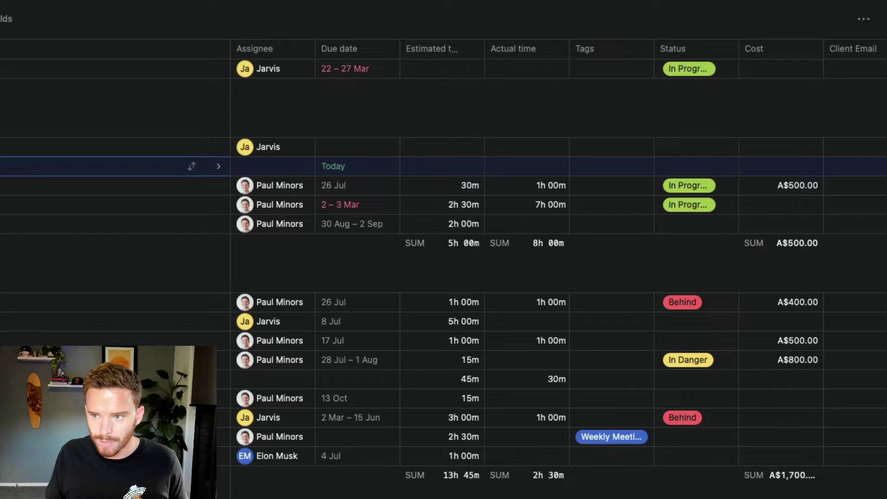
click(720, 41)
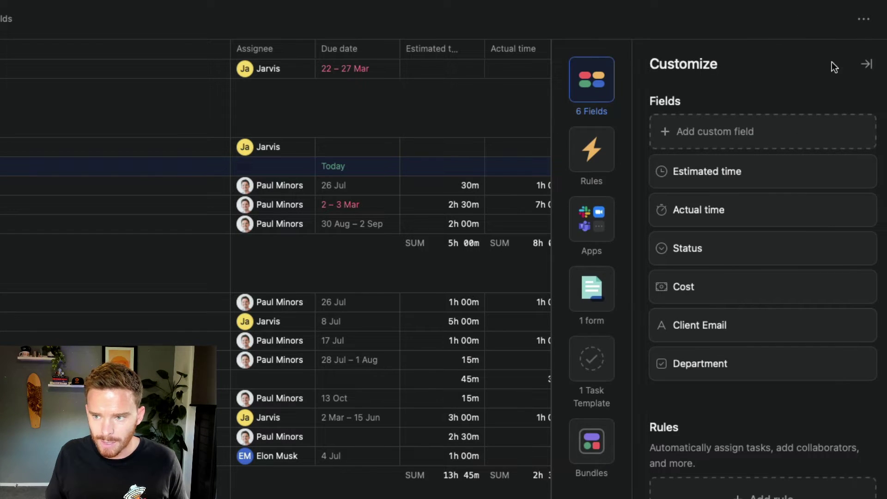
click(865, 66)
click(217, 165)
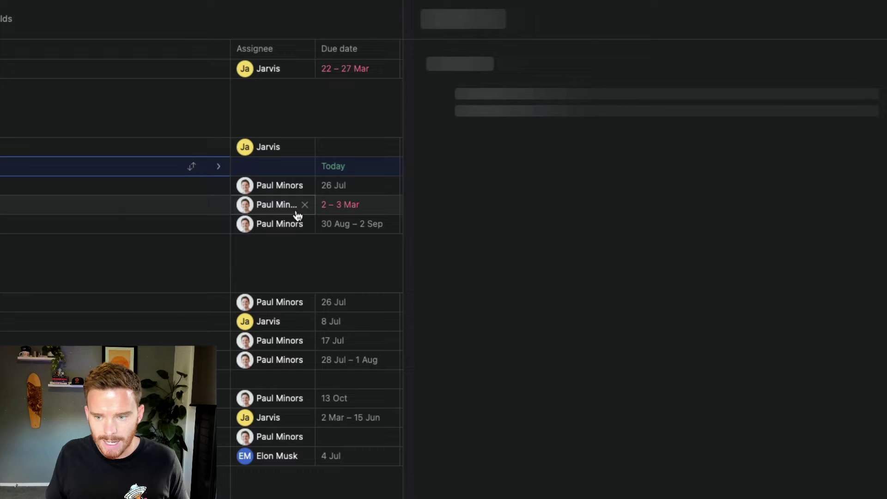
click(531, 294)
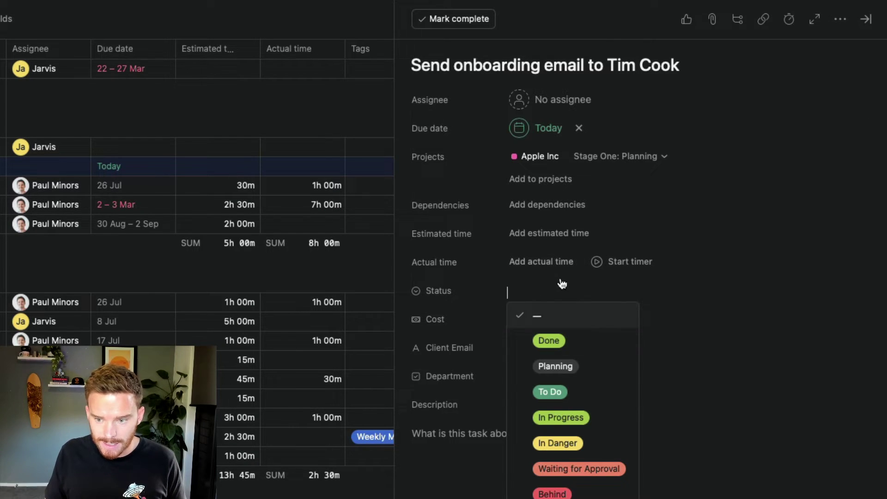
click(601, 384)
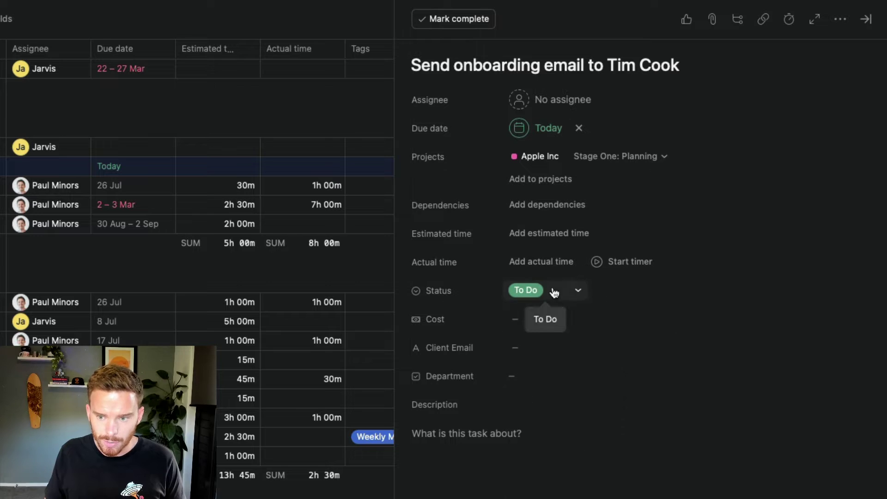
click(648, 324)
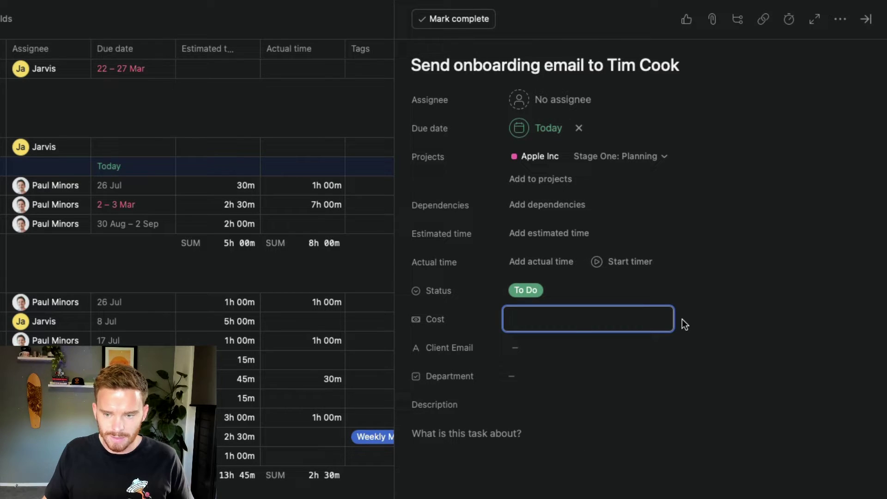
click(548, 352)
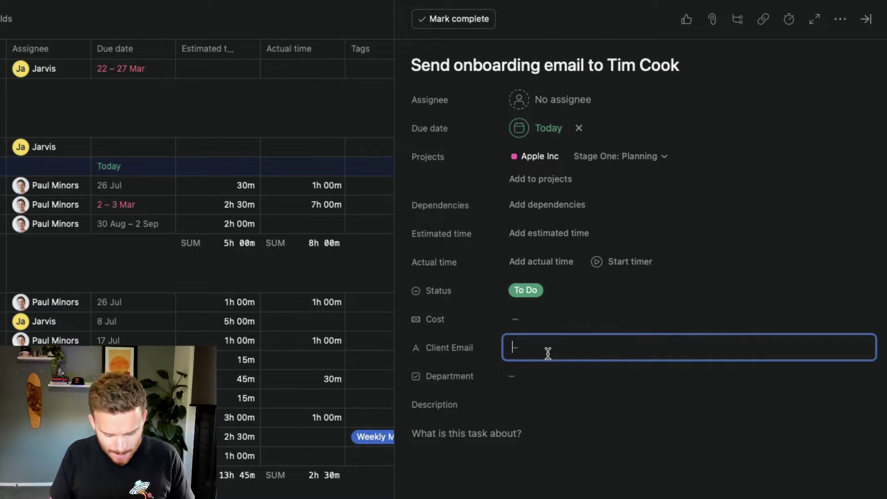
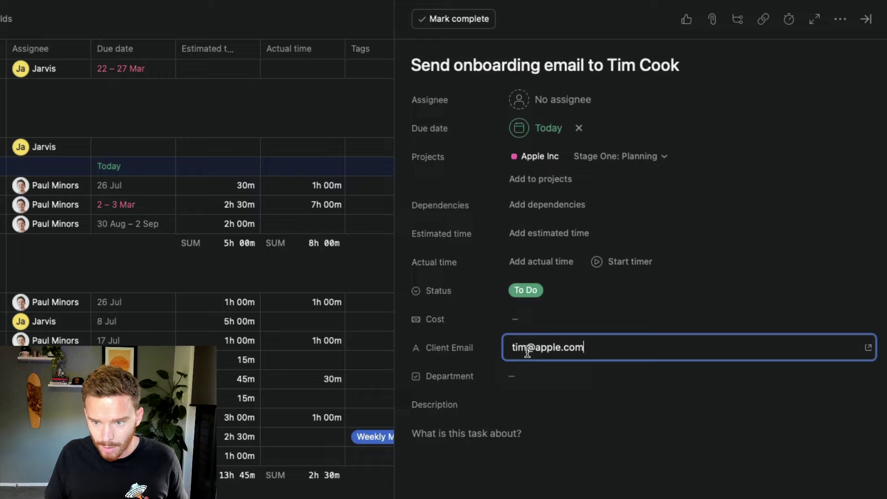
Set Department to Operations and begin adding a dependency
click(523, 381)
scroll(538, 454, down, 2)
scroll(548, 453, up, 1)
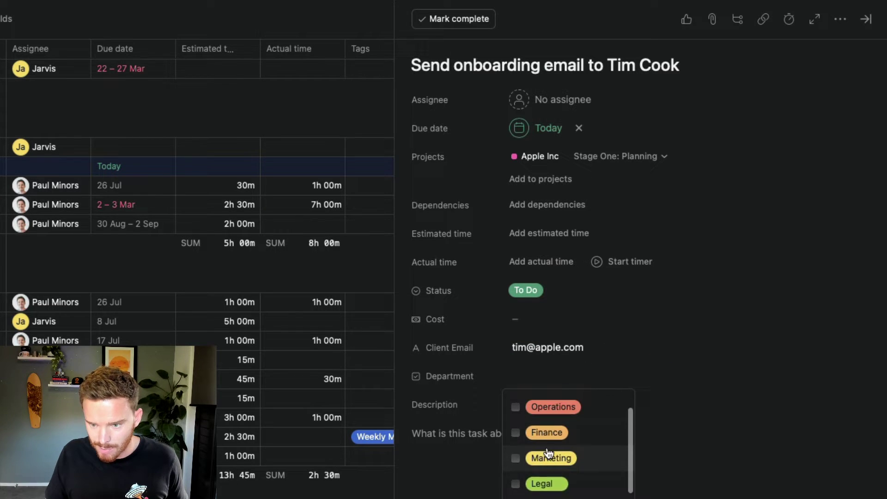
scroll(547, 453, up, 1)
click(515, 430)
click(727, 405)
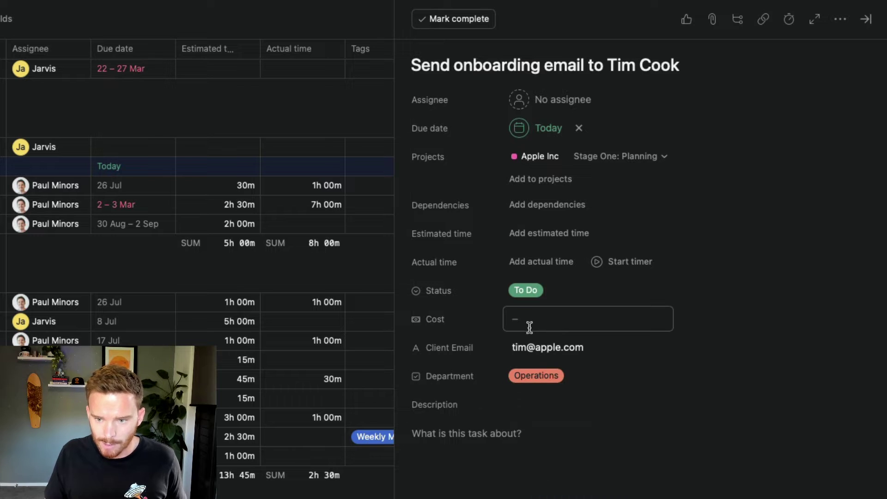
scroll(549, 454, down, 1)
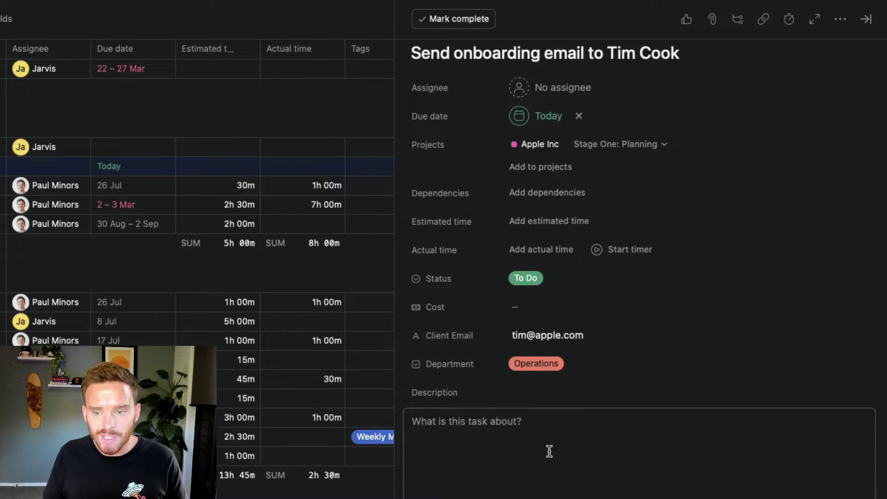
click(547, 194)
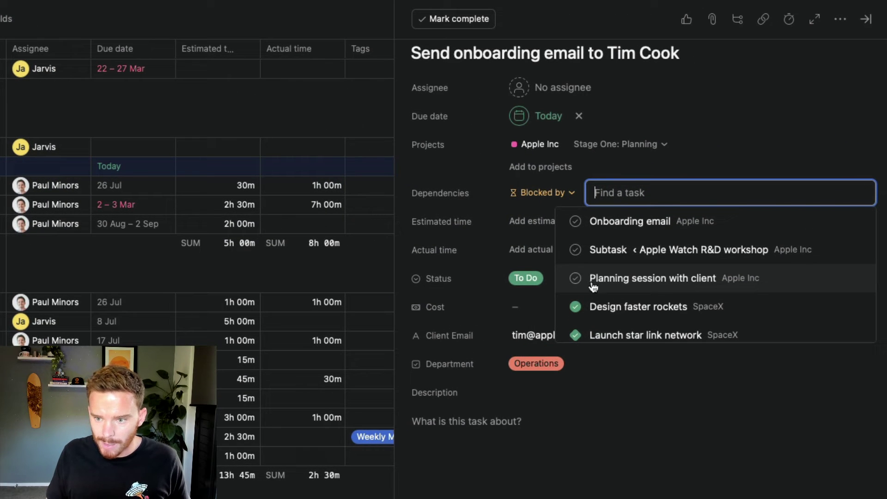
Make this task Blocking for the Planning session with client task
click(640, 284)
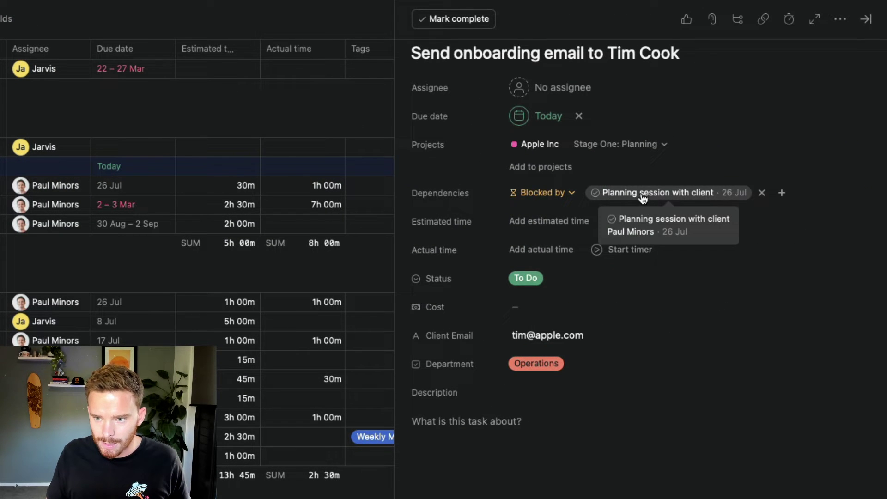
click(560, 193)
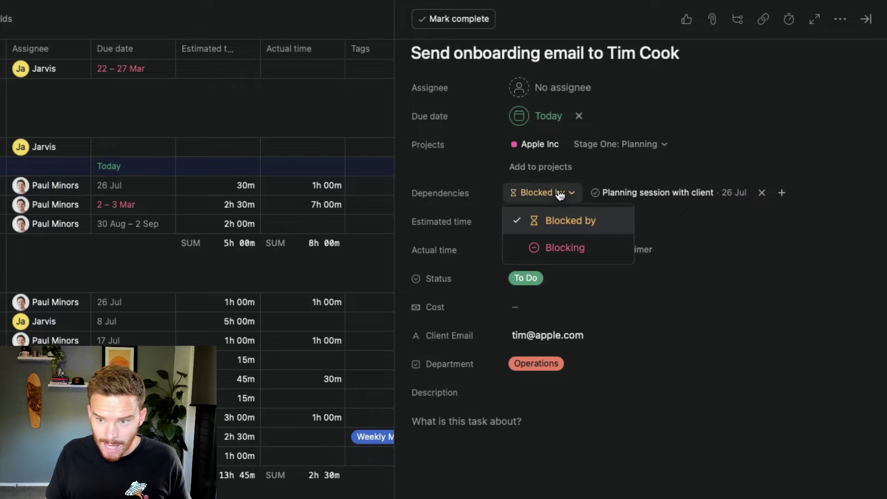
click(480, 64)
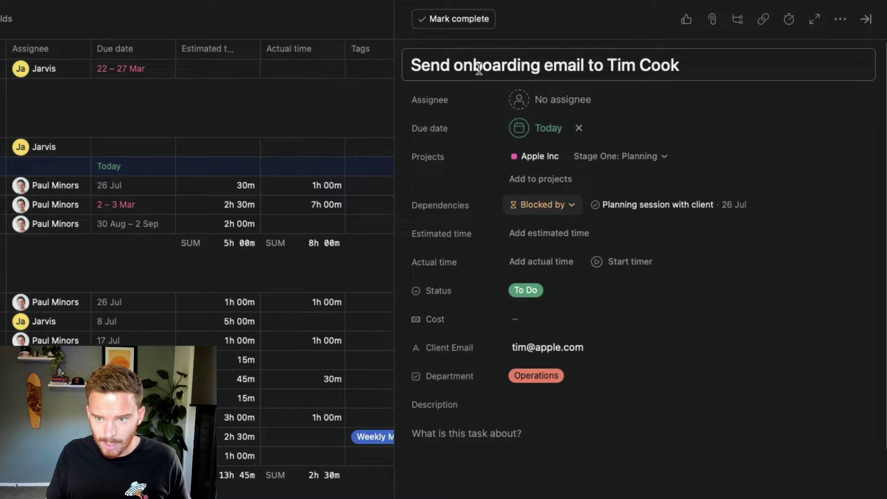
click(551, 207)
click(554, 260)
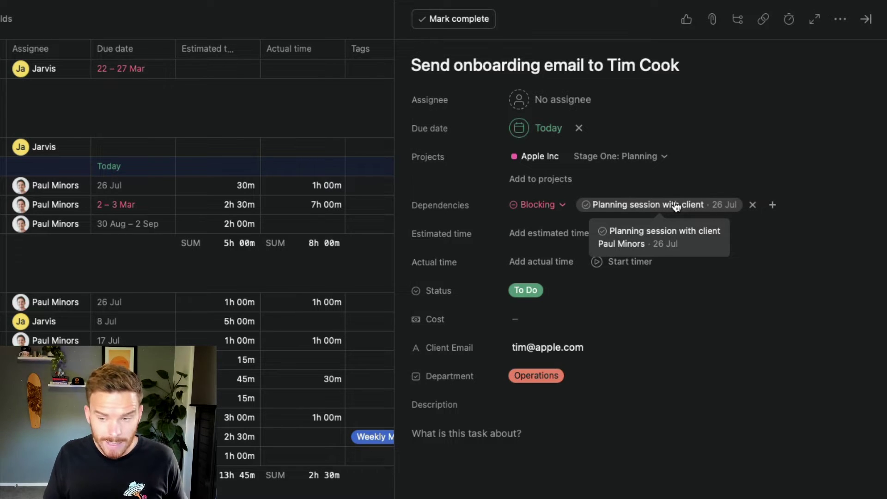
click(83, 184)
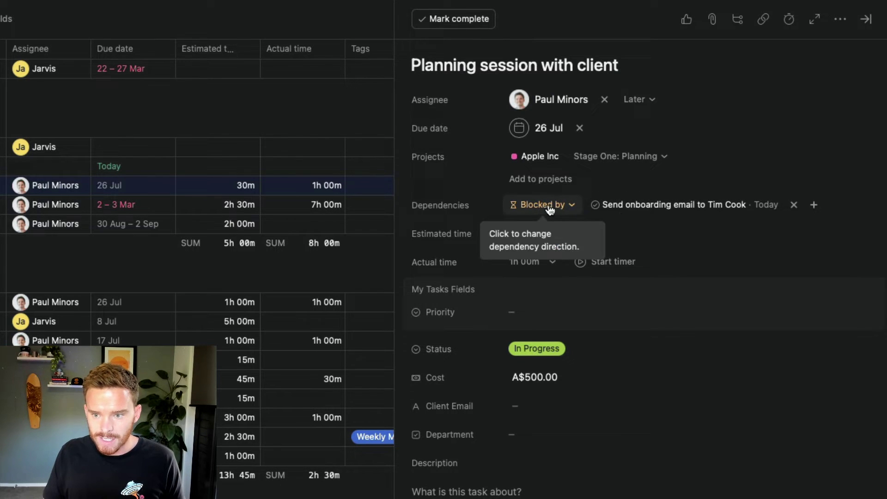
mouse_move(668, 204)
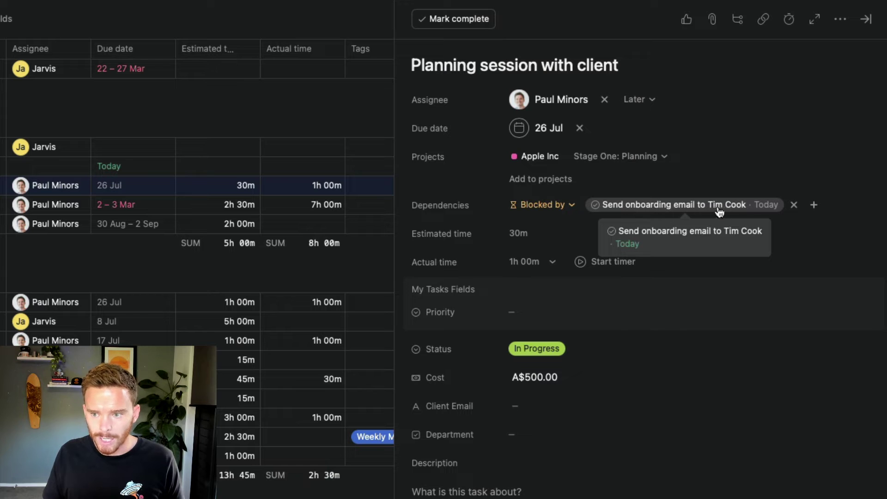
click(718, 207)
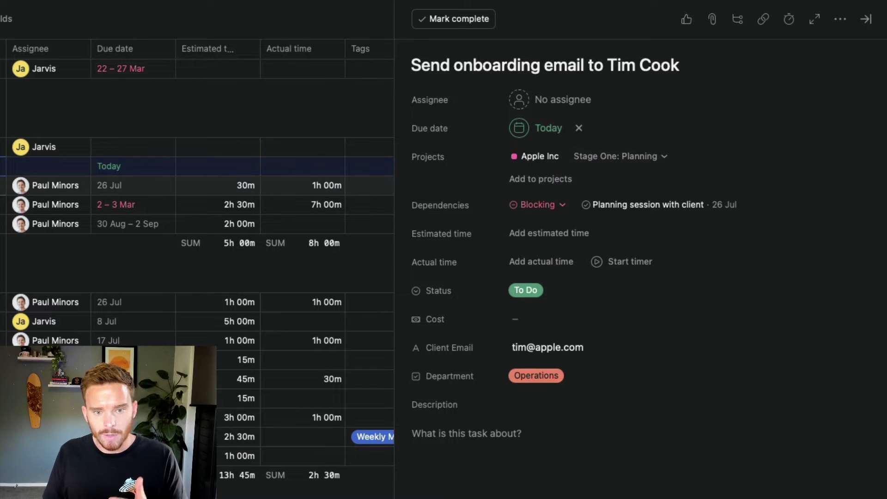
click(648, 205)
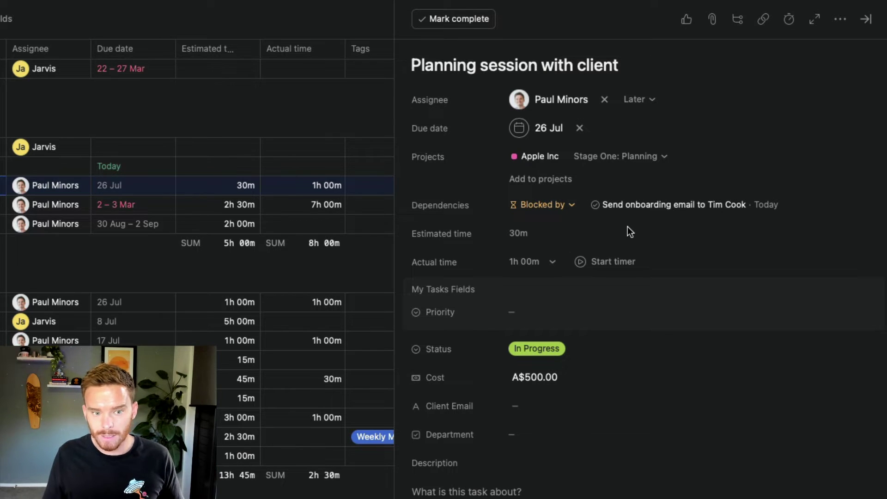
click(665, 205)
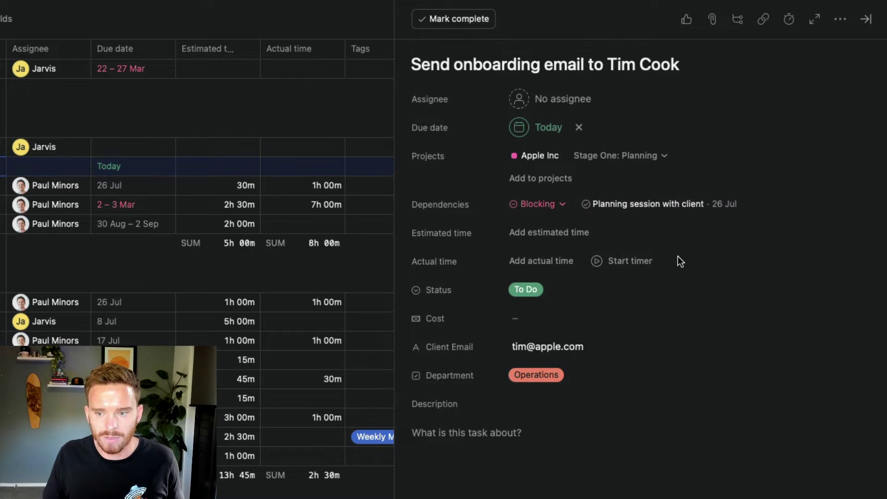
scroll(669, 397, down, 4)
Write the description asking Apple to book a kickoff call, pasting the Calendly link
click(668, 398)
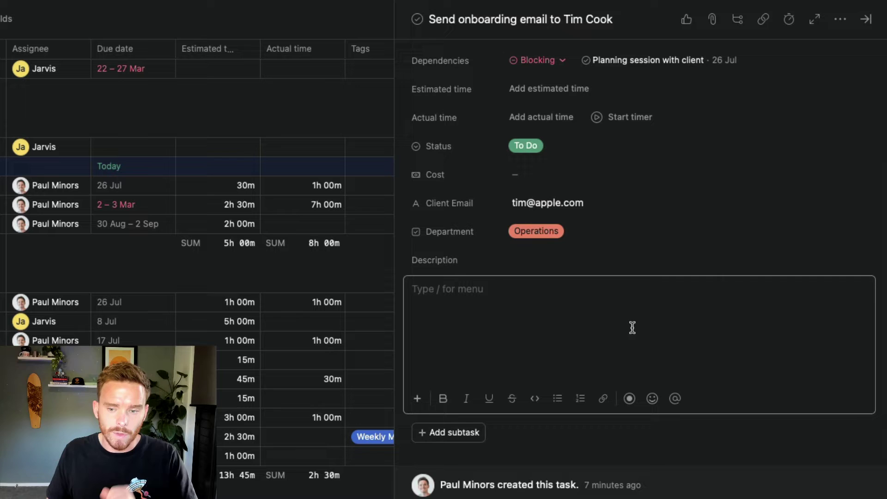
scroll(605, 328, up, 4)
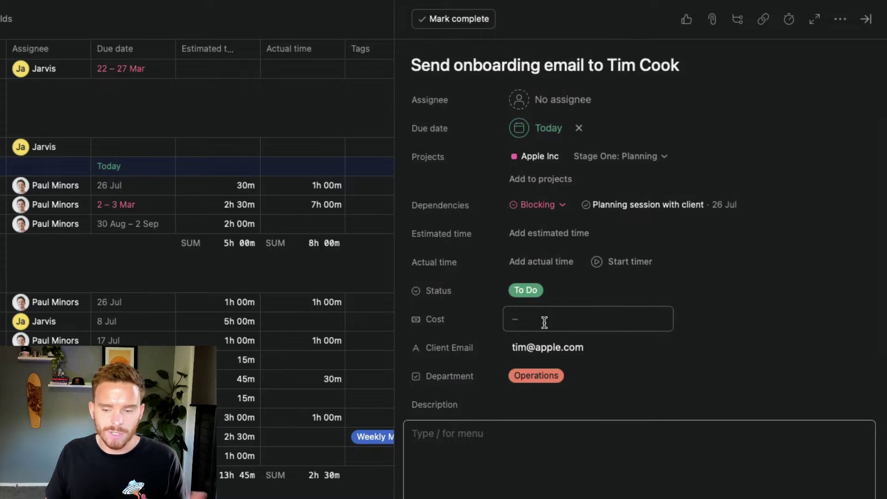
click(420, 64)
drag(469, 65, 722, 67)
click(478, 450)
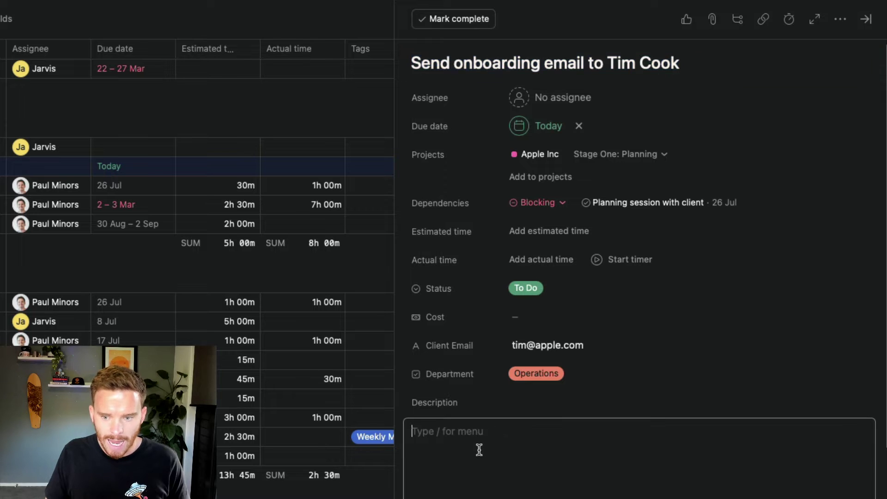
scroll(500, 440, down, 3)
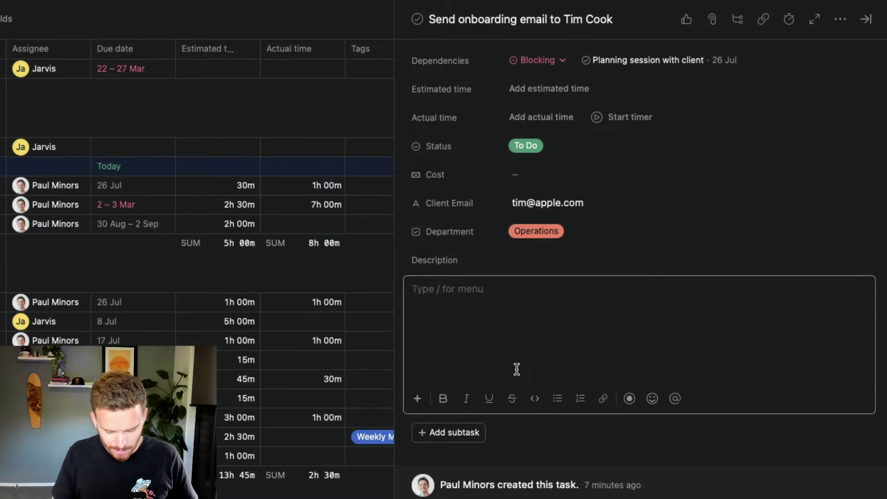
text(We're starting a)
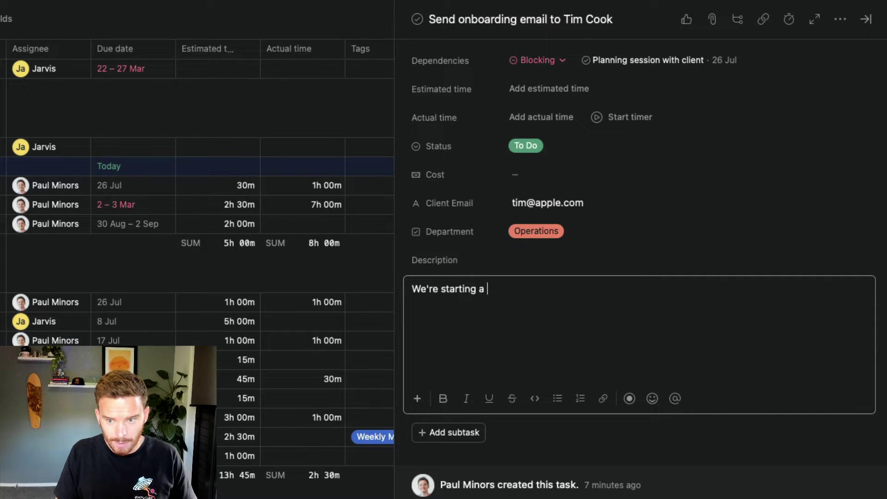
text(opmen)
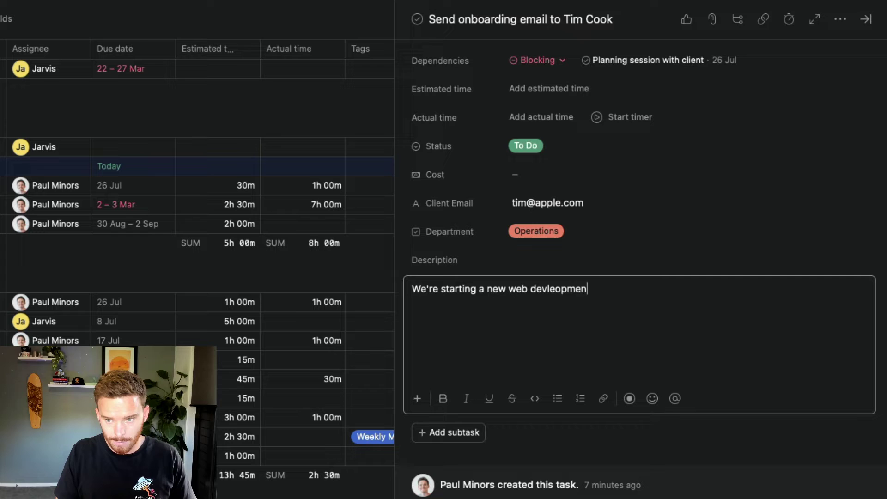
text(t project for Apple. Please book a kickoff call with)
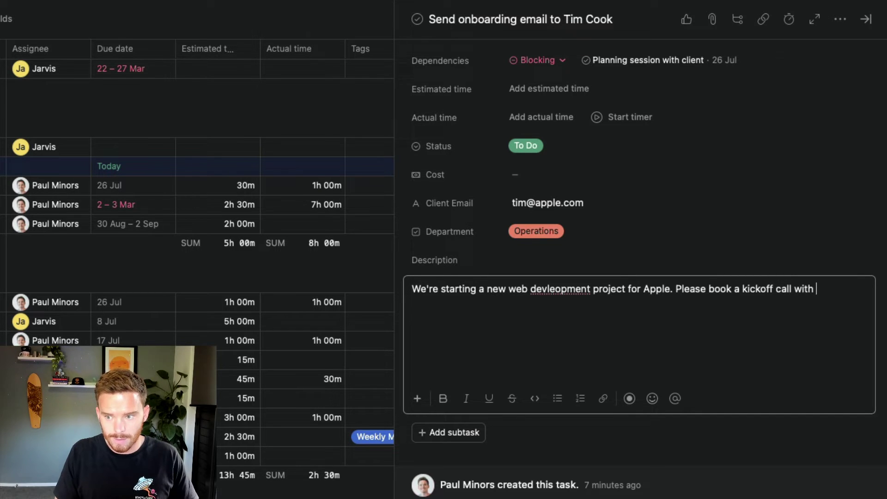
text(ook)
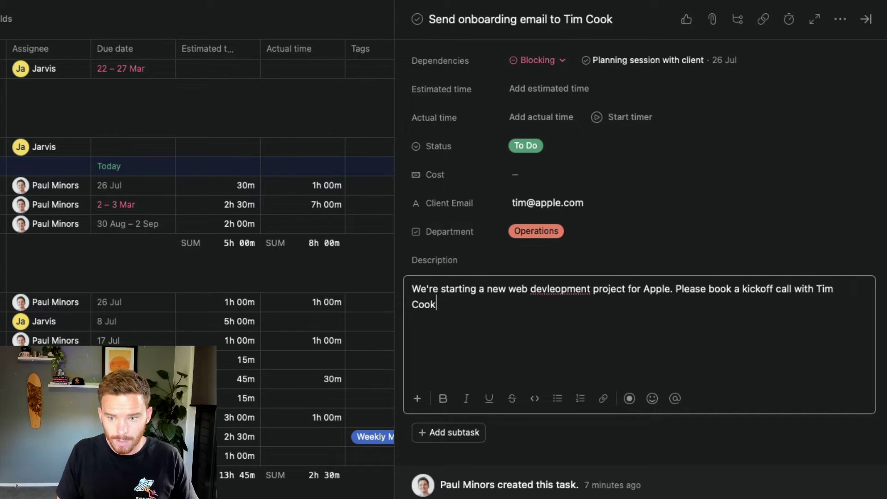
text(. You can view my availability here: ;c)
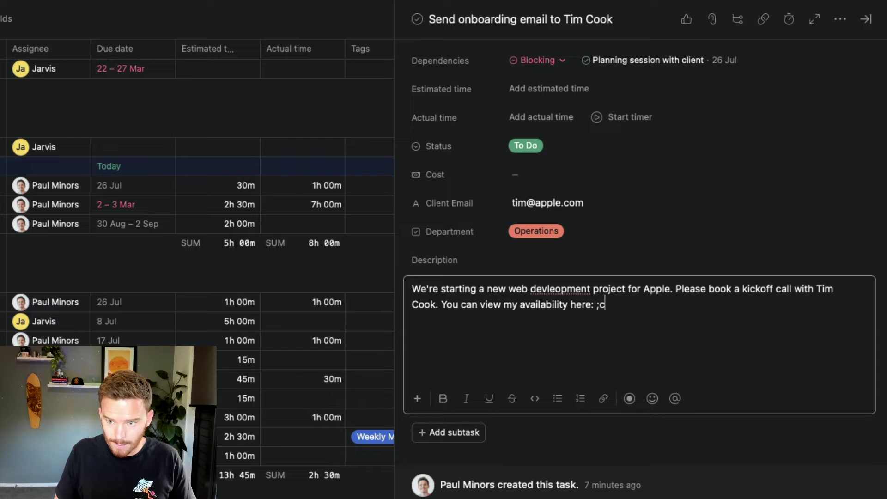
text(https://calendly.com/paulminors/)
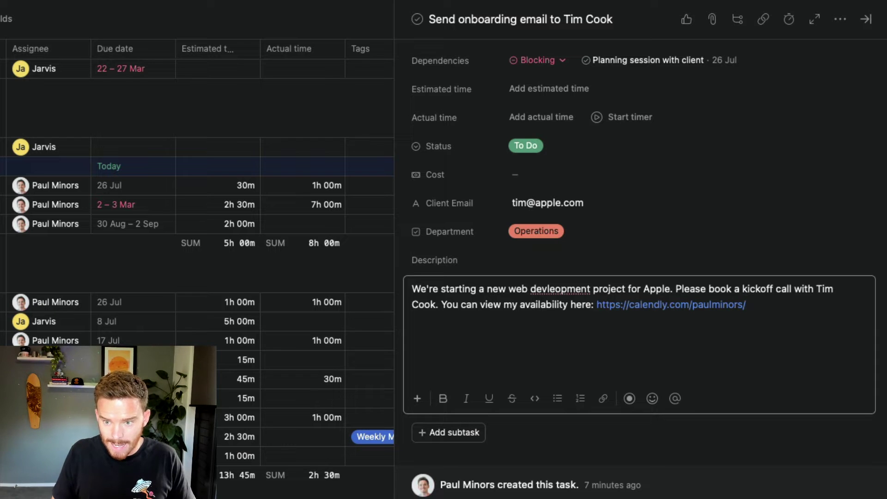
key(Return)
text(I've attached the del)
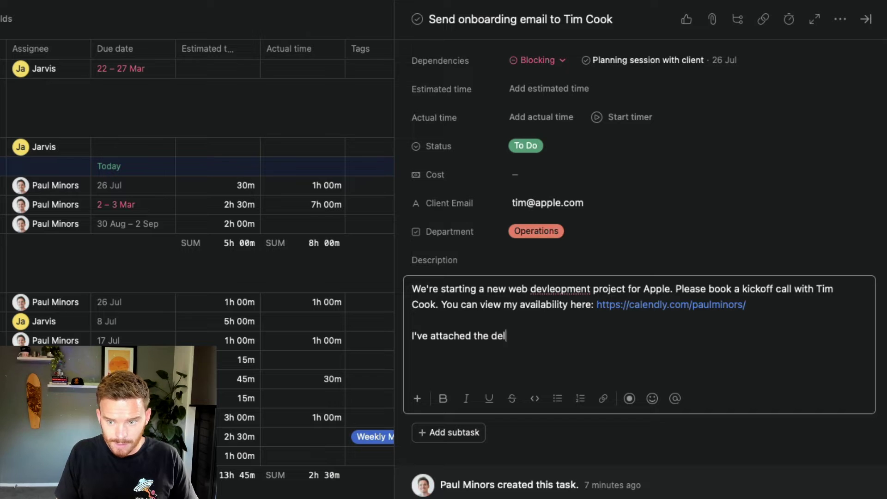
text(iverables below.)
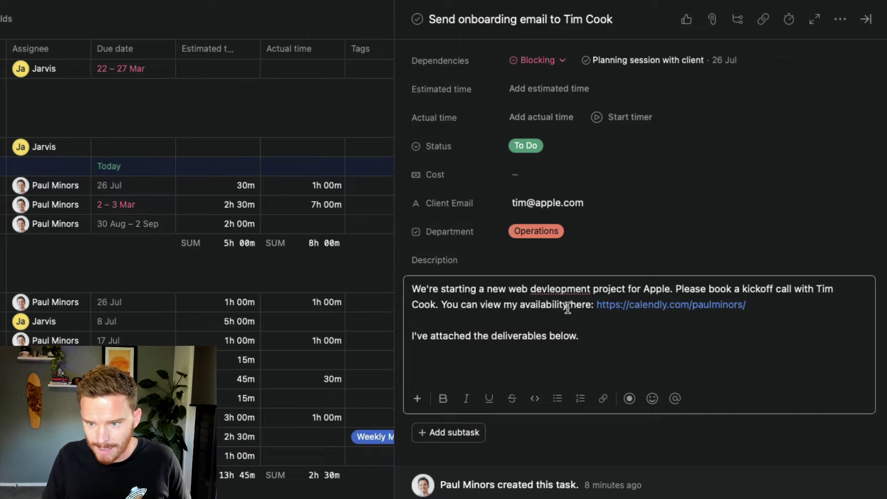
Correct the misspelling to 'development' and return to the deliverables sentence
right_click(553, 288)
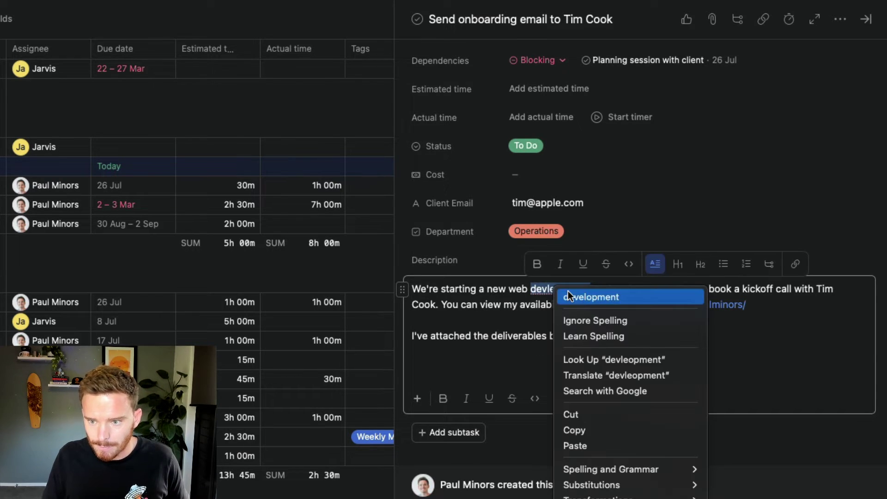
click(568, 297)
click(601, 339)
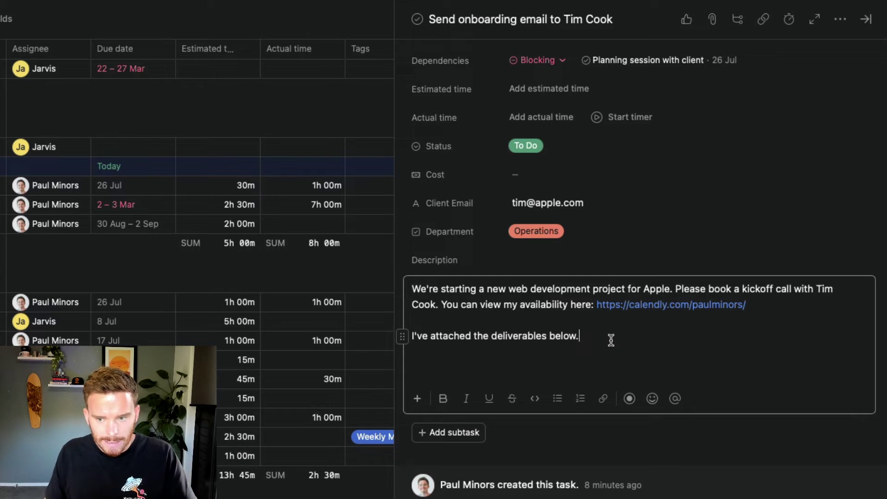
click(425, 314)
click(452, 322)
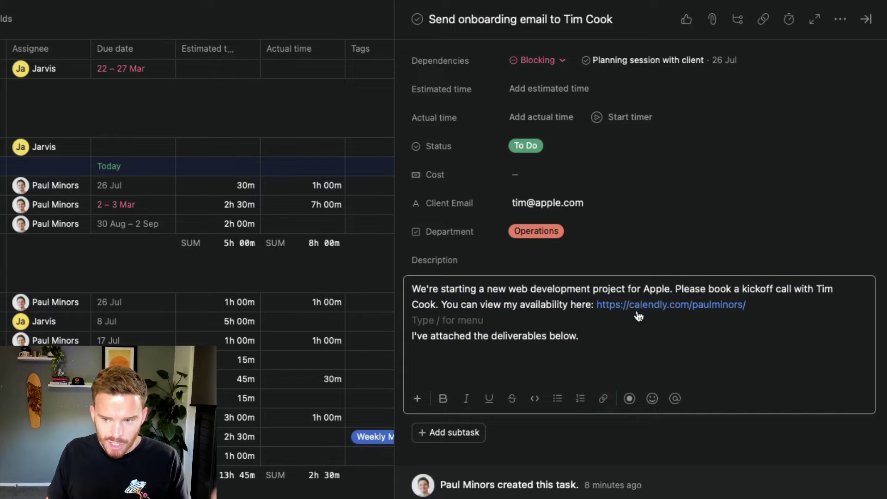
scroll(577, 278, up, 4)
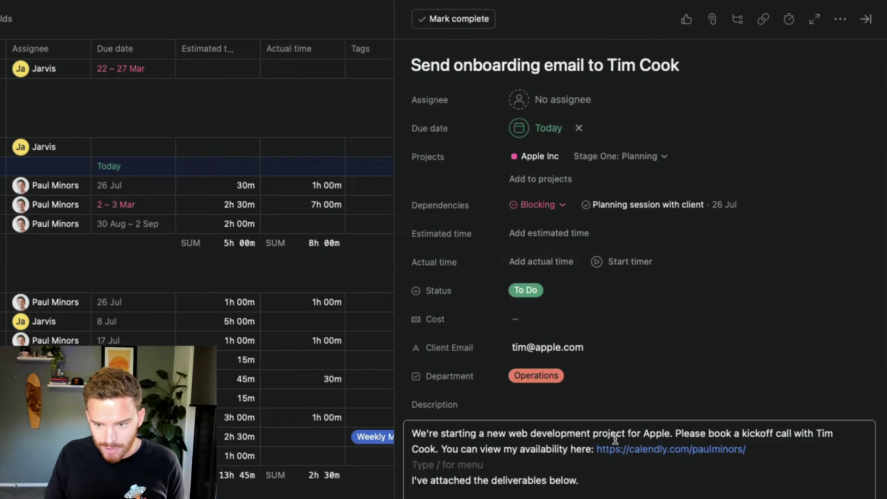
click(594, 477)
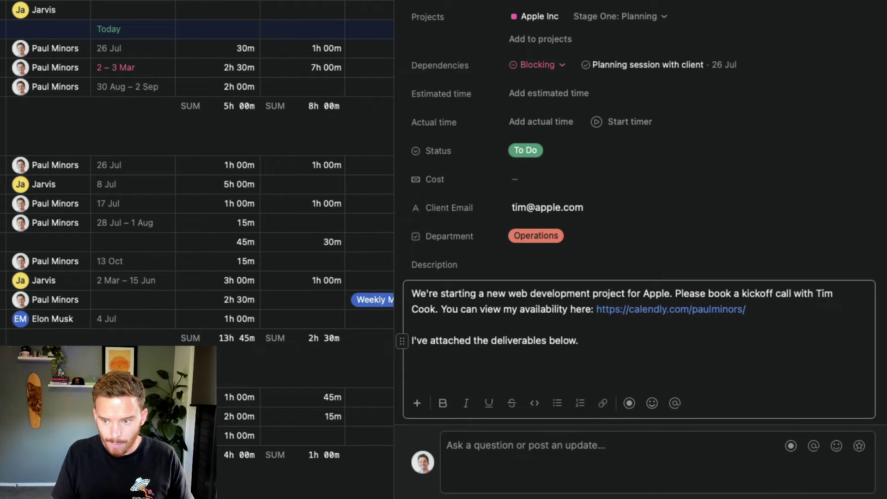
text(The next step i)
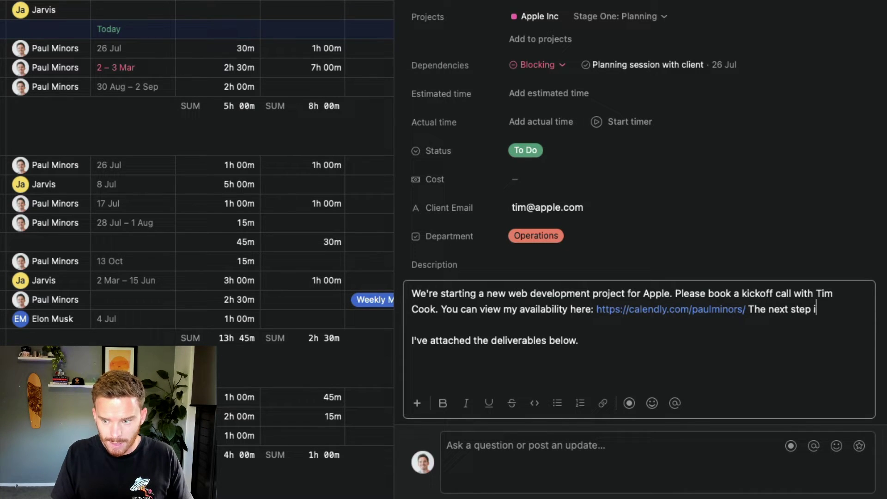
text(have a kickof)
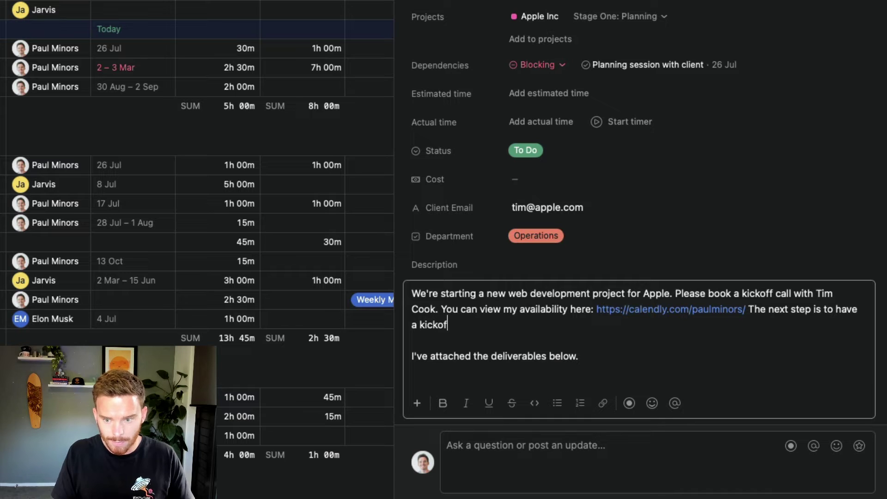
text(:)
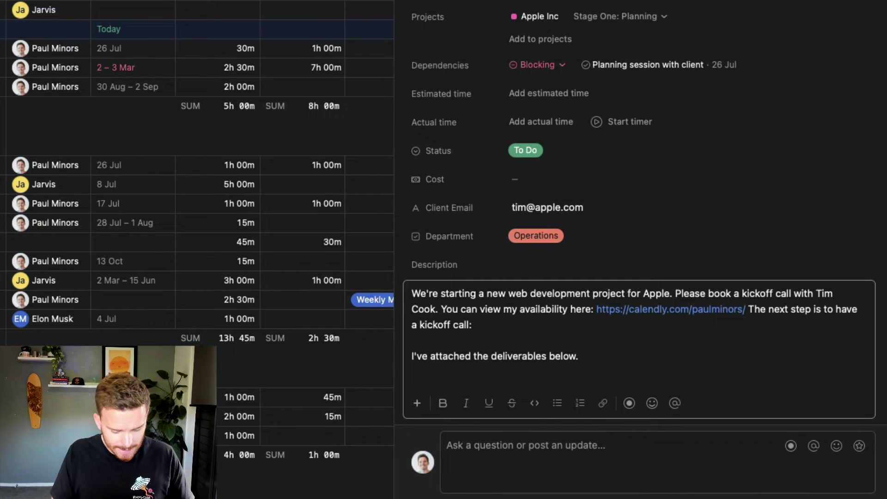
text( @)
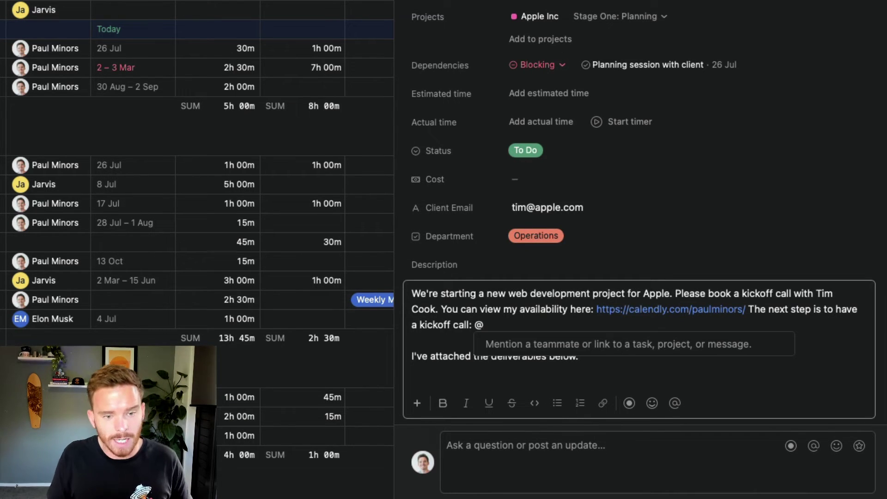
text(planning)
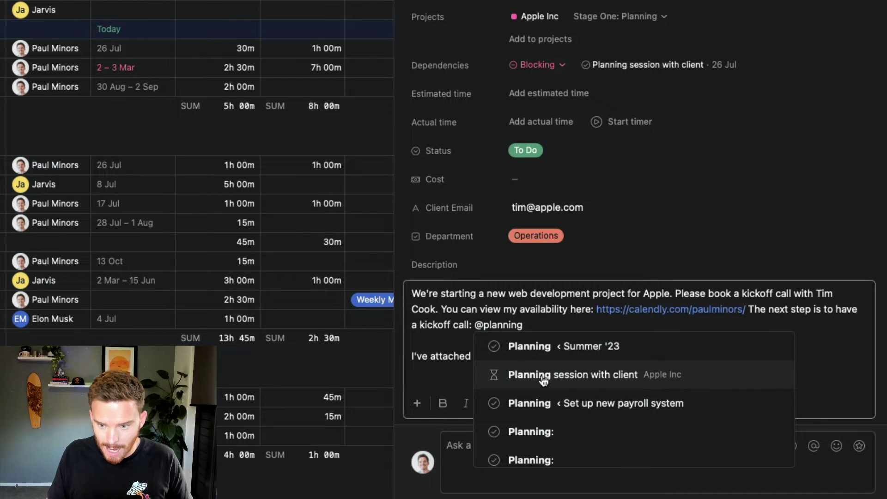
Link the Planning session with client task as the next step and remove the stray Tesla mention
click(562, 382)
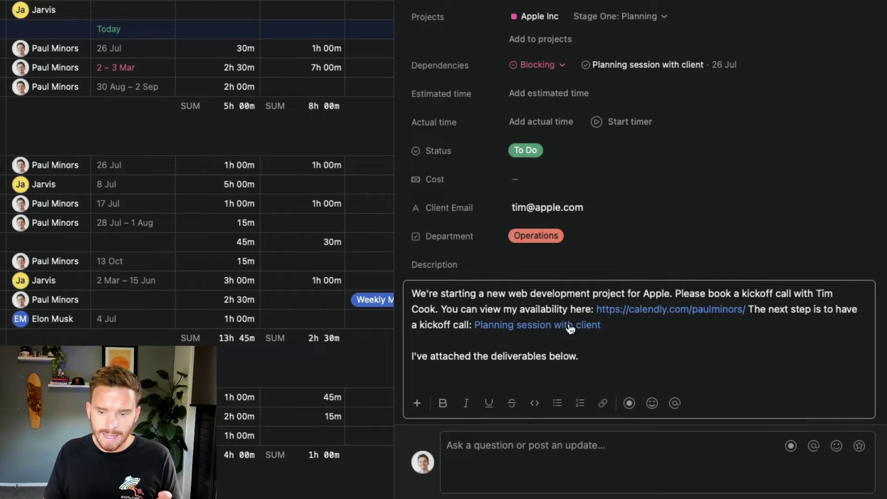
mouse_move(537, 325)
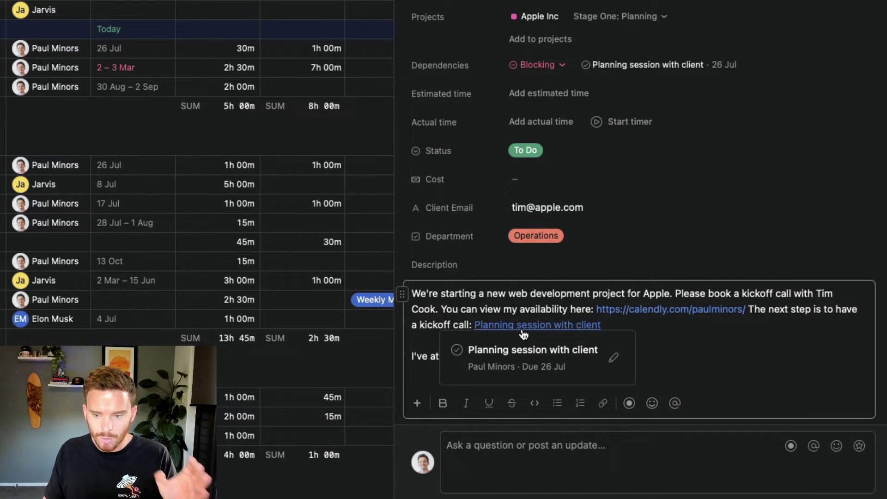
text(or)
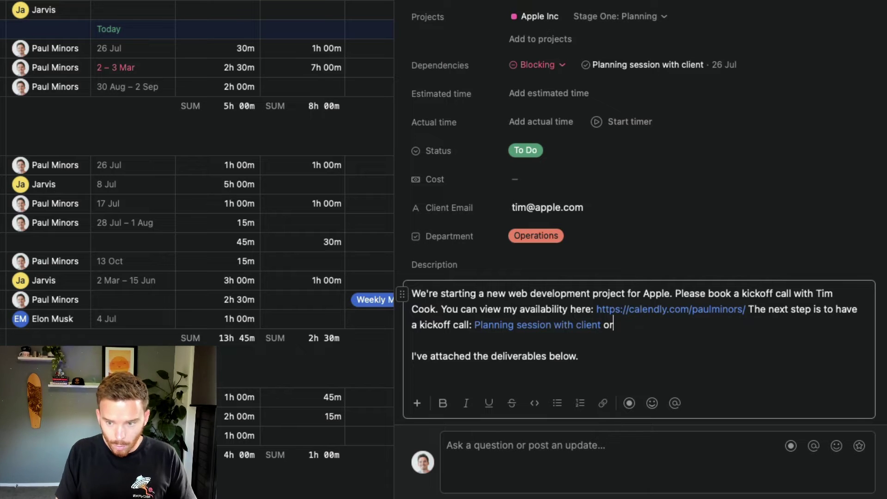
text( @tesla)
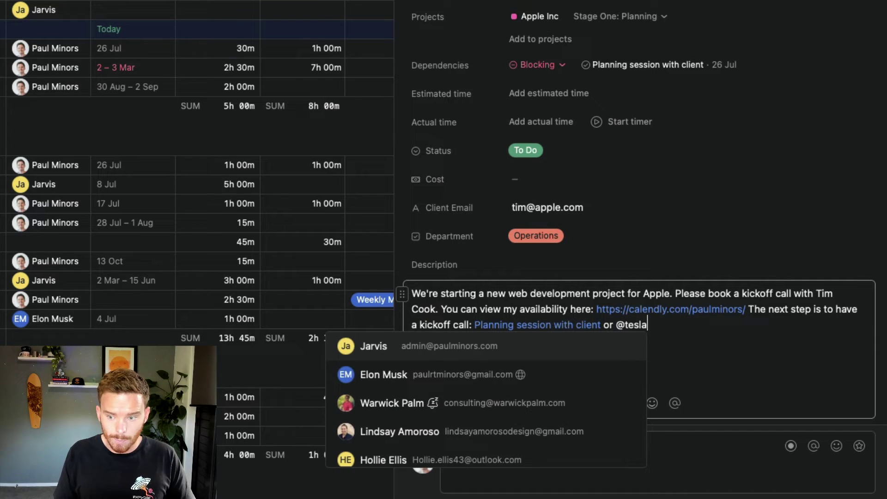
click(431, 354)
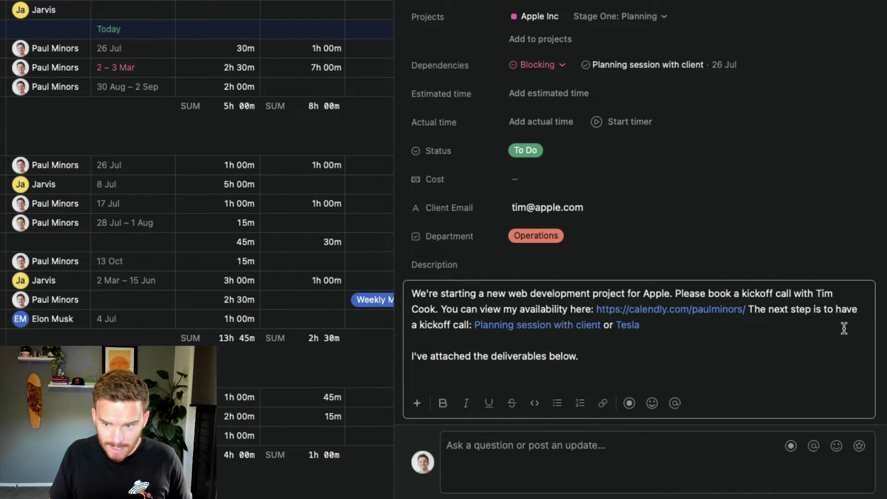
key(BackSpace)
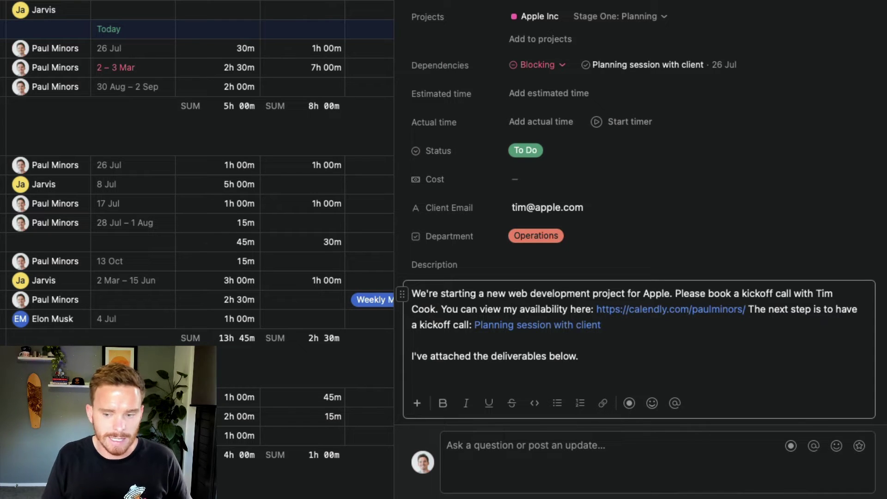
Record a Project Details video that embeds beneath the description
click(630, 402)
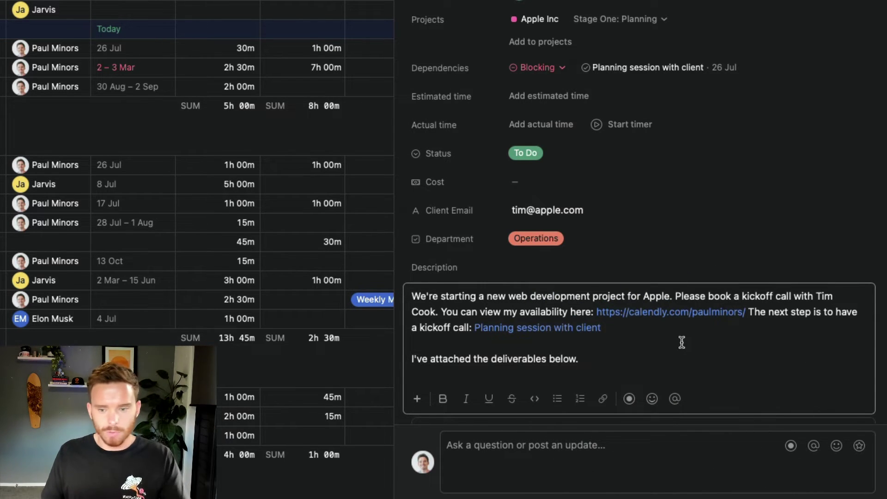
scroll(689, 326, down, 1)
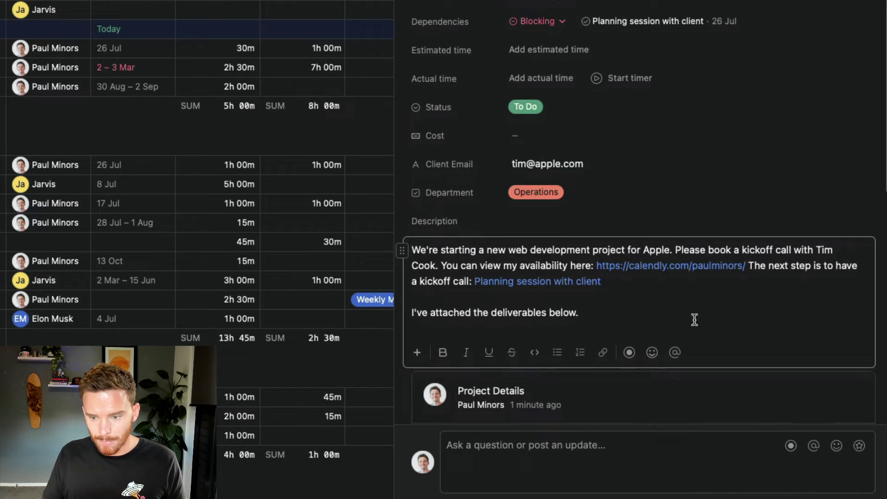
scroll(693, 320, down, 5)
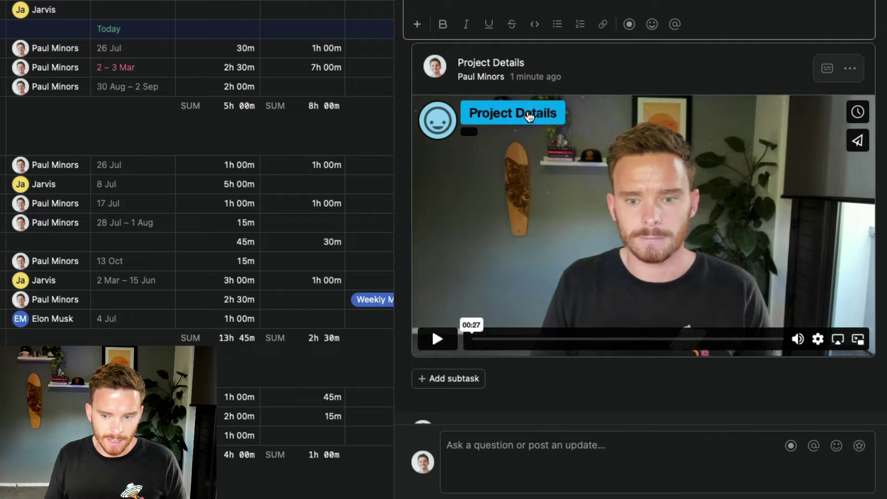
scroll(626, 165, up, 3)
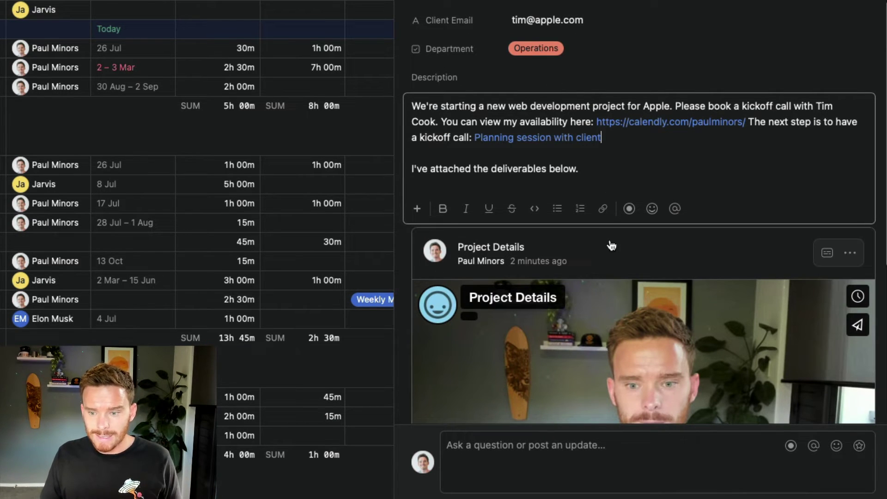
drag(579, 169, 390, 165)
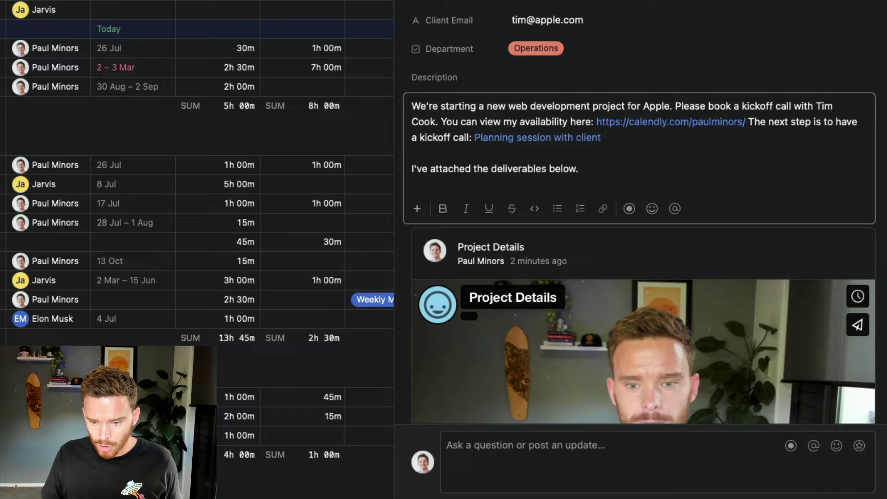
Drop Apple Deliverables.pdf onto the task to upload it as an attachment
drag(518, 401, 781, 332)
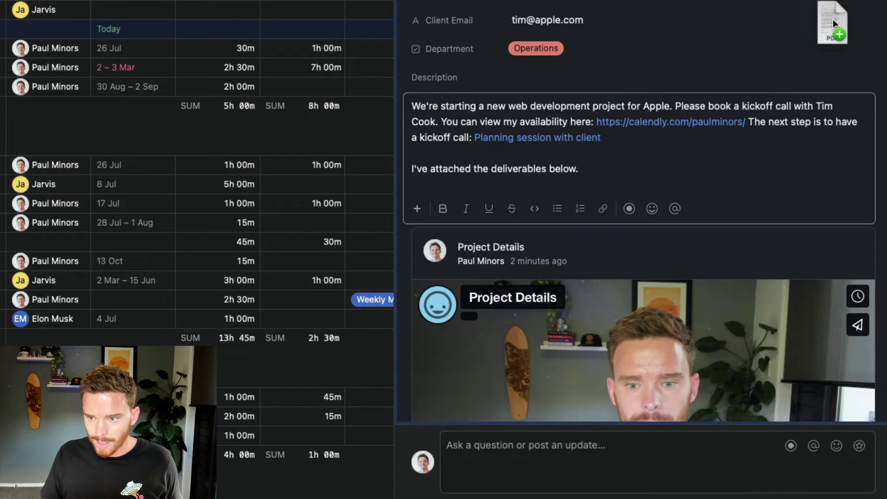
scroll(652, 229, down, 5)
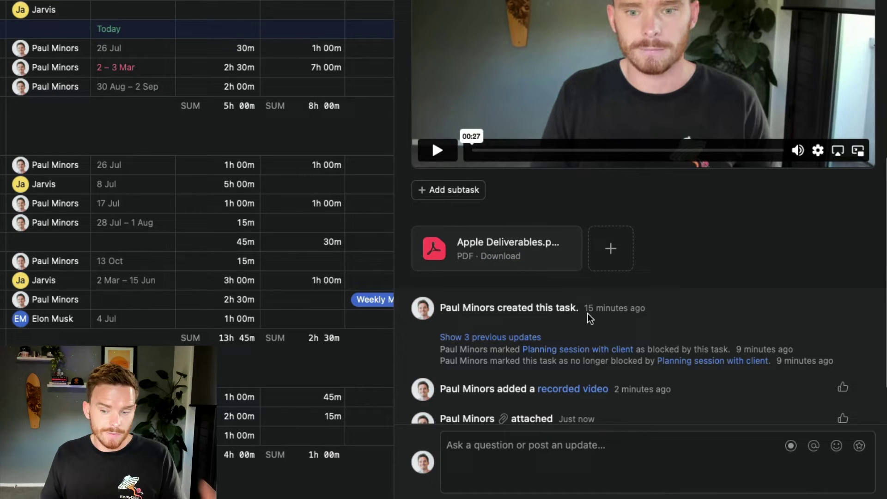
scroll(587, 313, up, 2)
scroll(588, 314, up, 10)
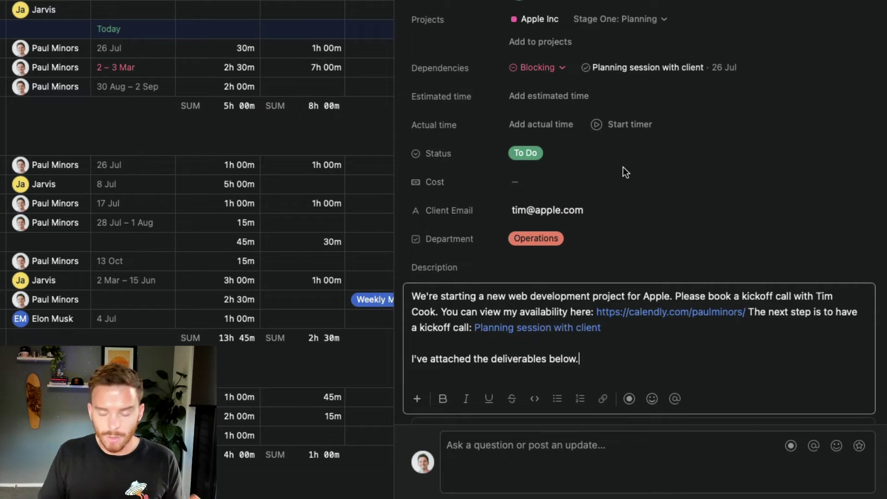
scroll(626, 260, down, 5)
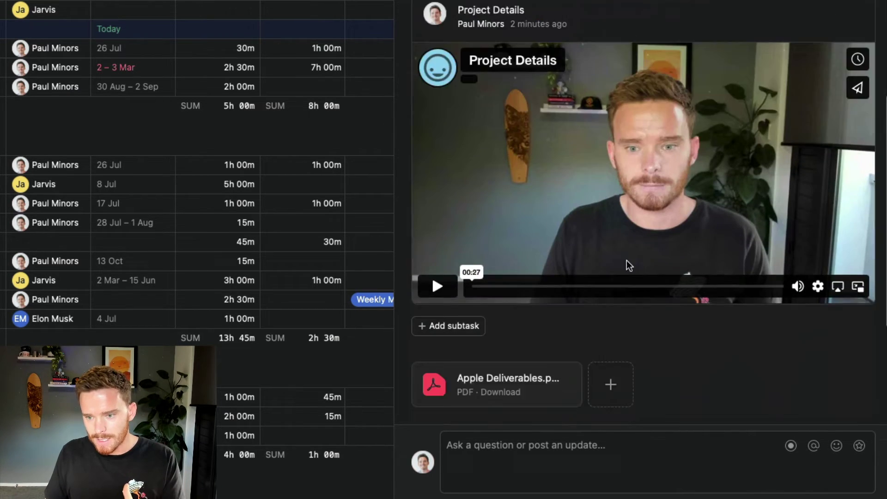
scroll(627, 260, down, 3)
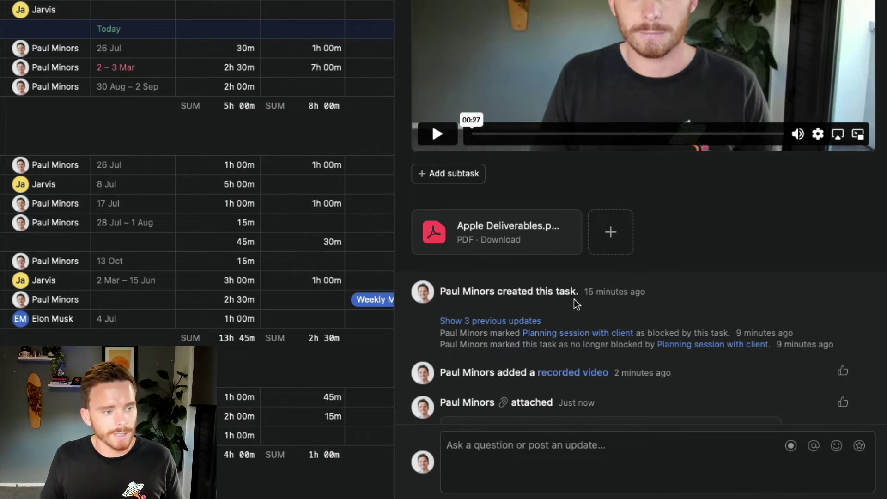
scroll(573, 299, up, 5)
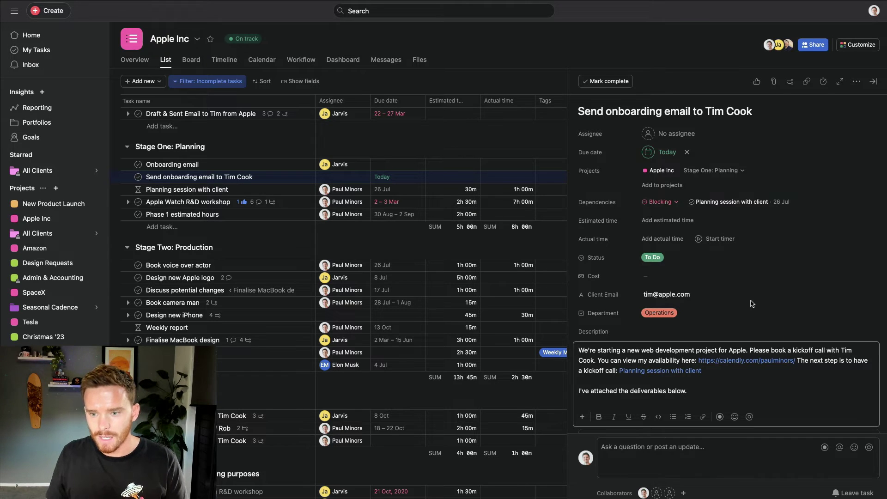
click(839, 82)
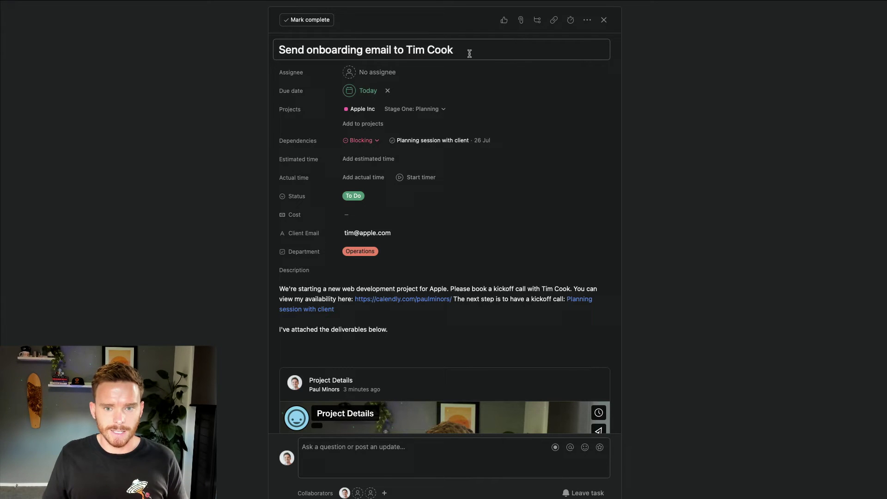
click(601, 20)
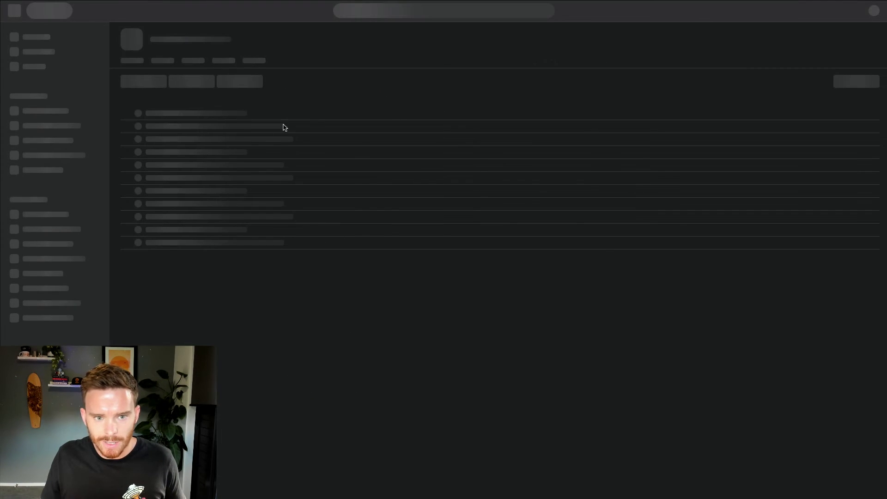
click(267, 167)
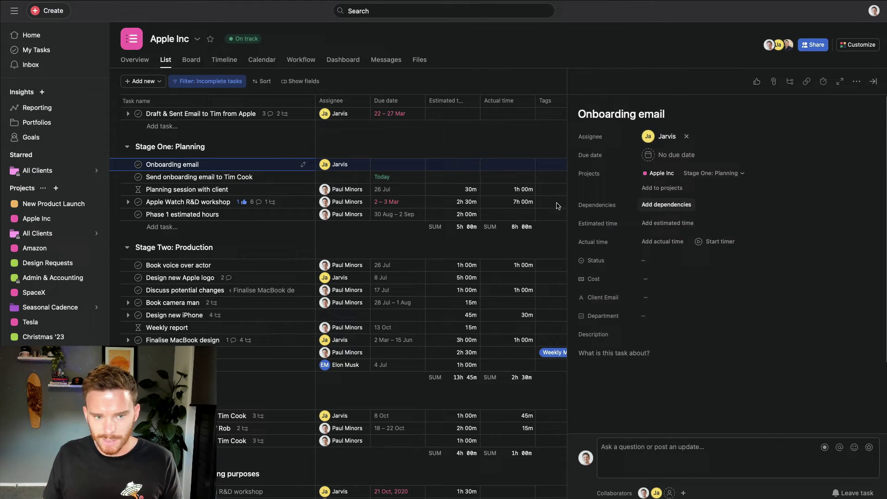
click(258, 179)
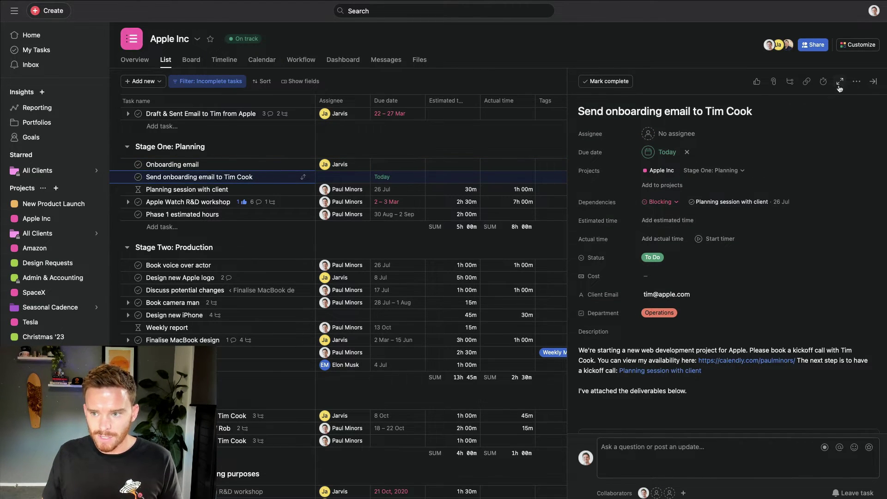
key(Tab+x)
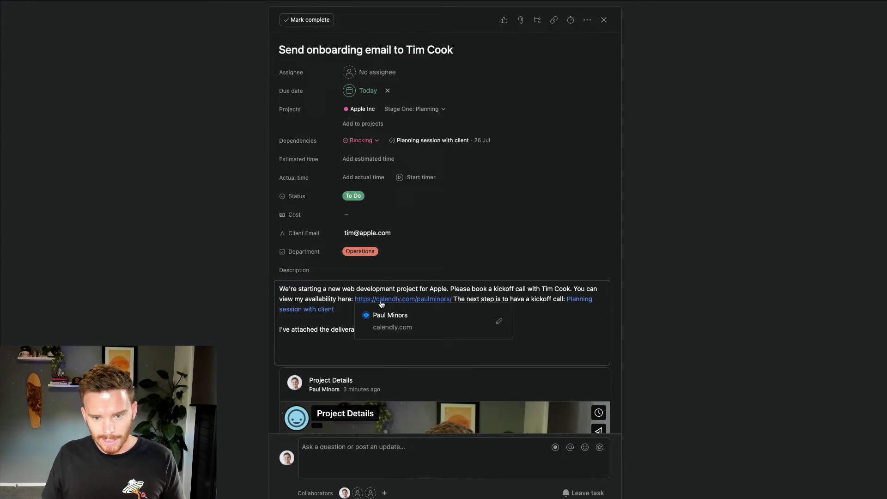
scroll(414, 227, down, 2)
scroll(495, 240, down, 2)
scroll(495, 240, down, 4)
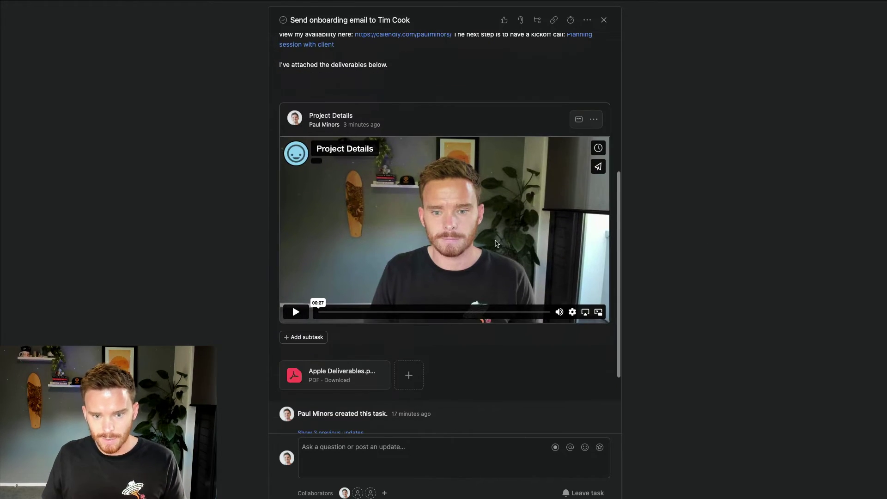
scroll(533, 255, up, 1)
scroll(526, 257, up, 5)
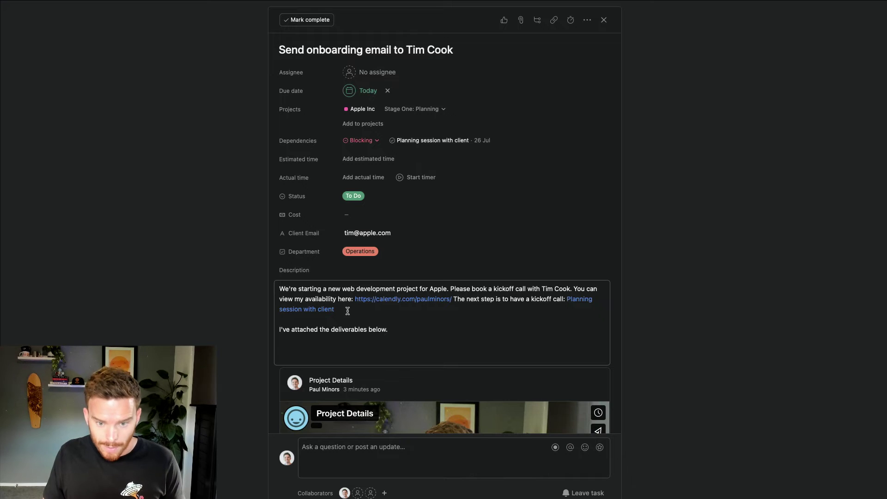
scroll(371, 339, down, 2)
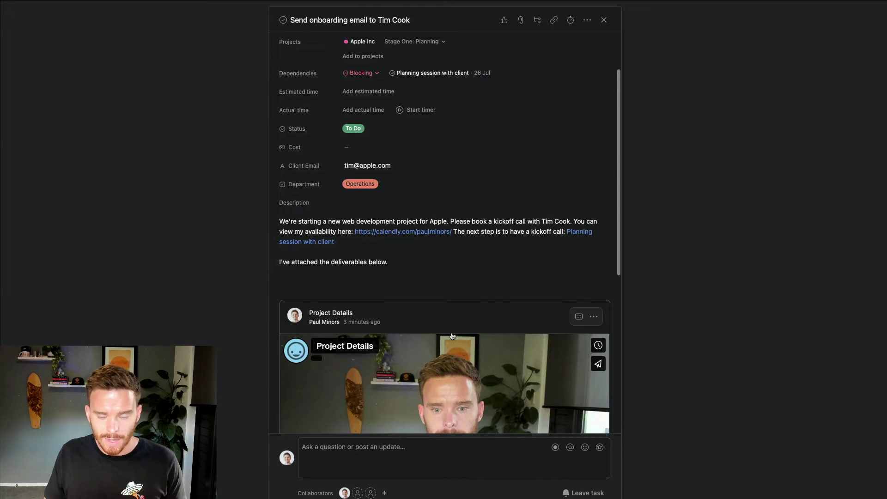
scroll(416, 339, down, 4)
scroll(445, 337, down, 2)
scroll(448, 337, down, 1)
scroll(448, 336, down, 1)
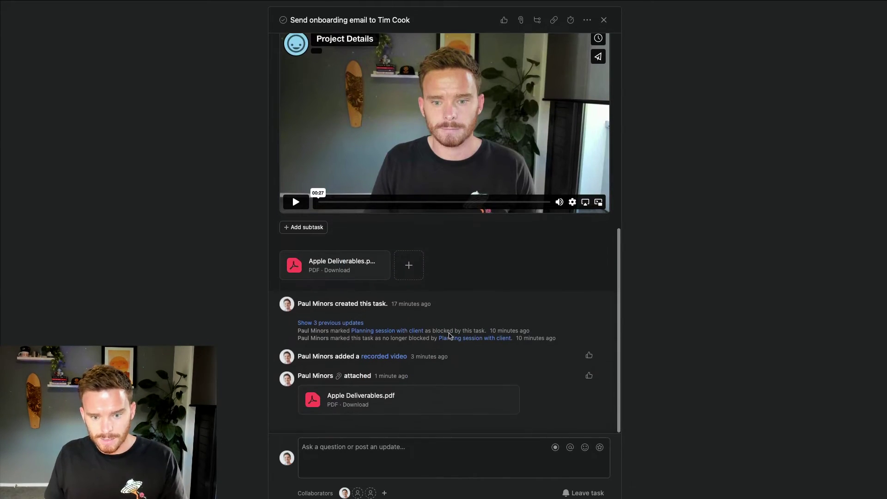
scroll(315, 274, up, 2)
scroll(317, 275, up, 6)
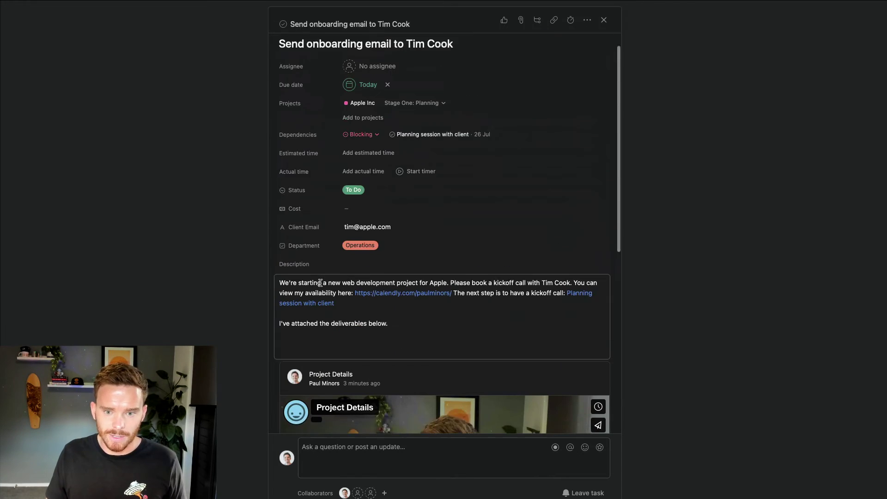
scroll(481, 329, up, 1)
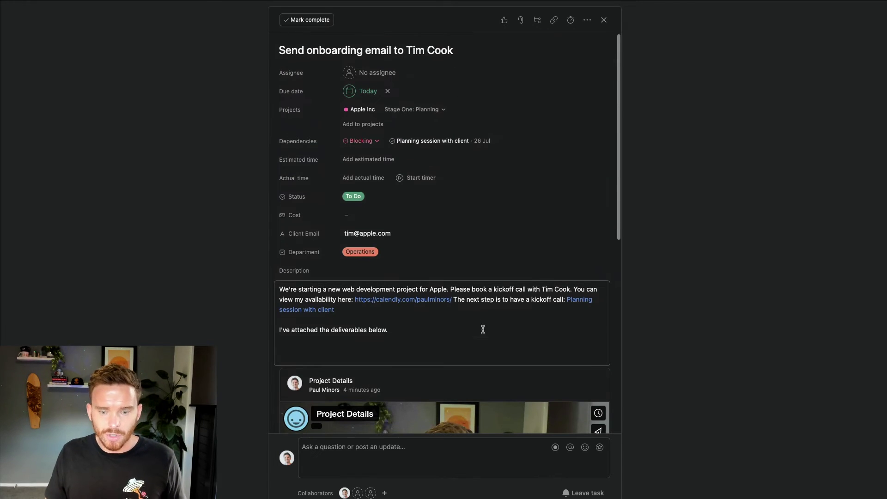
click(603, 19)
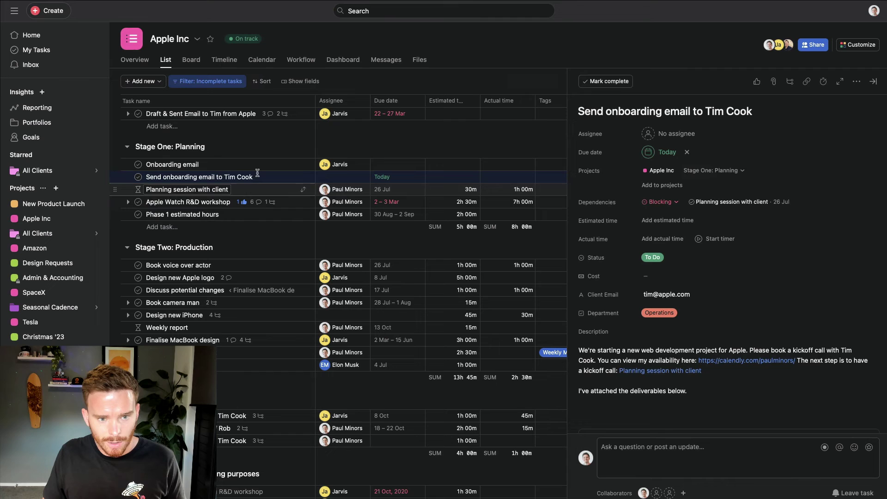
click(254, 168)
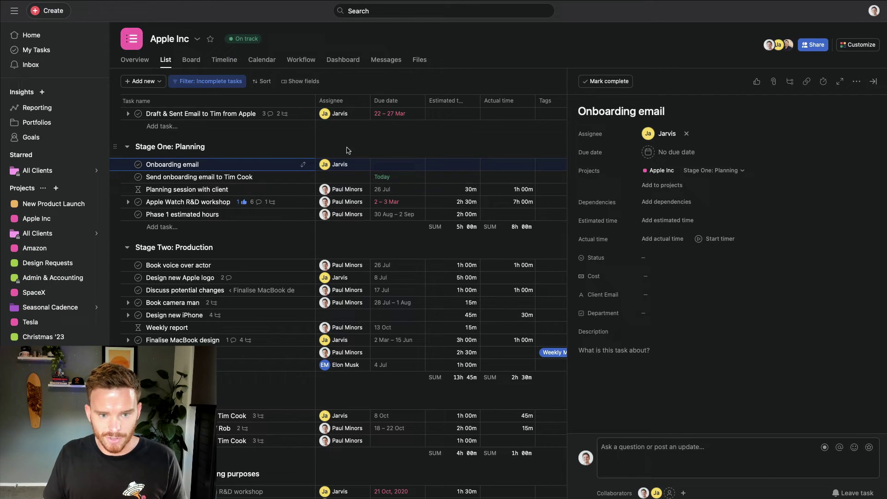
click(290, 178)
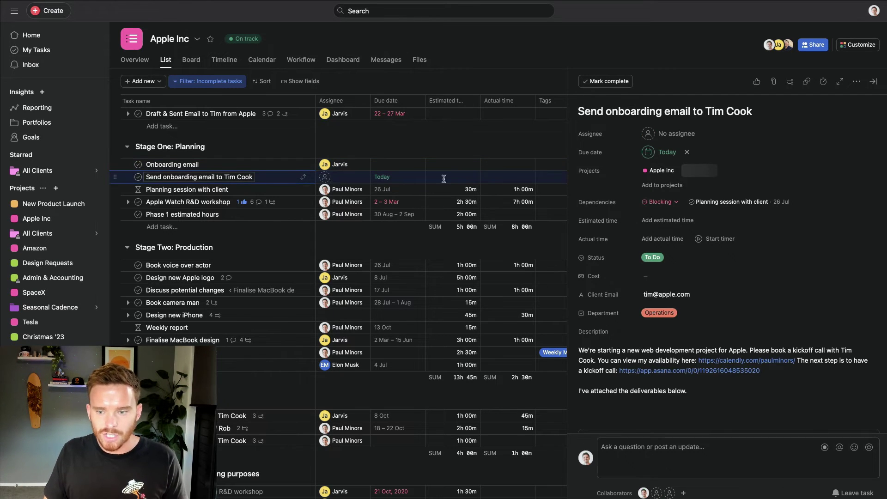
click(839, 80)
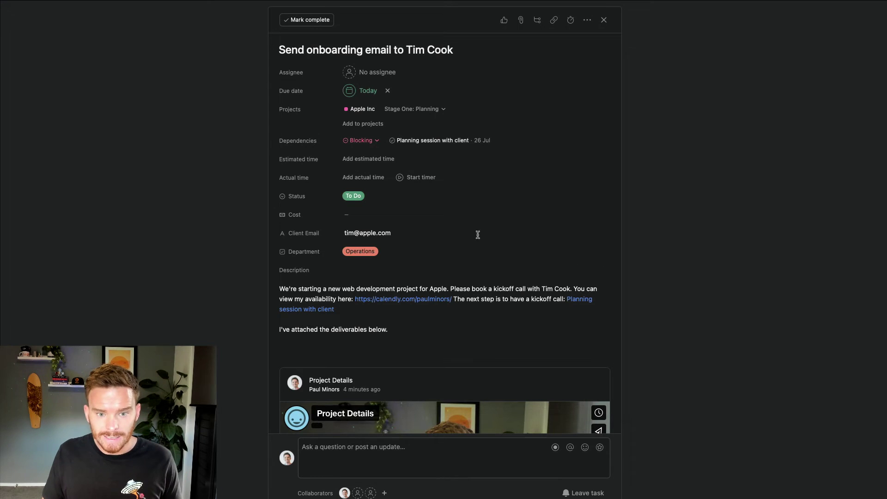
scroll(415, 312, down, 3)
scroll(387, 381, down, 2)
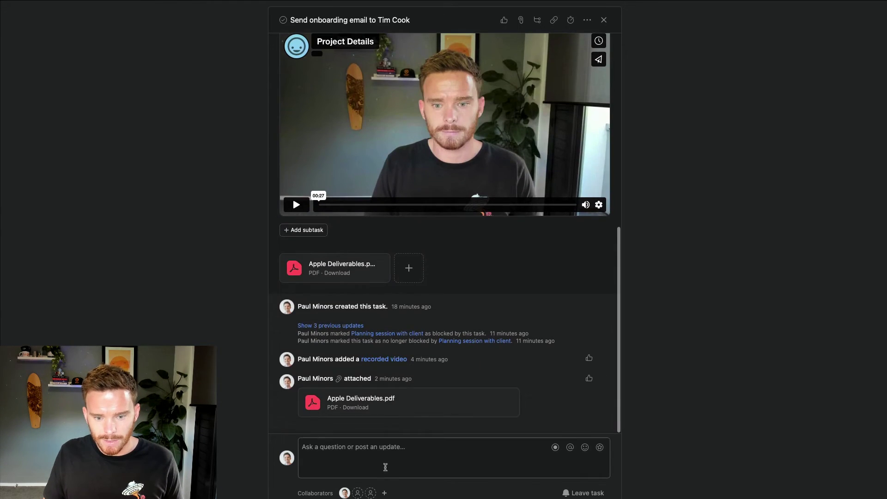
Add the suggested teammate as a collaborator on the Tim Cook onboarding task
click(369, 492)
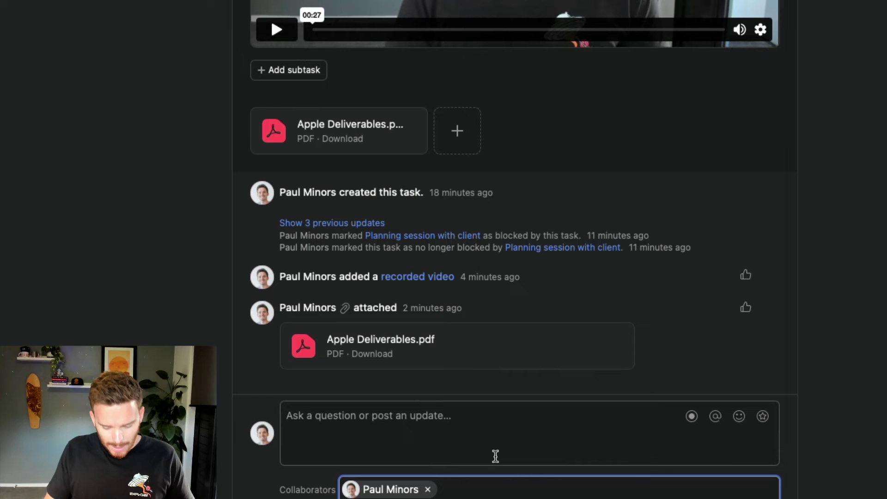
text(lind)
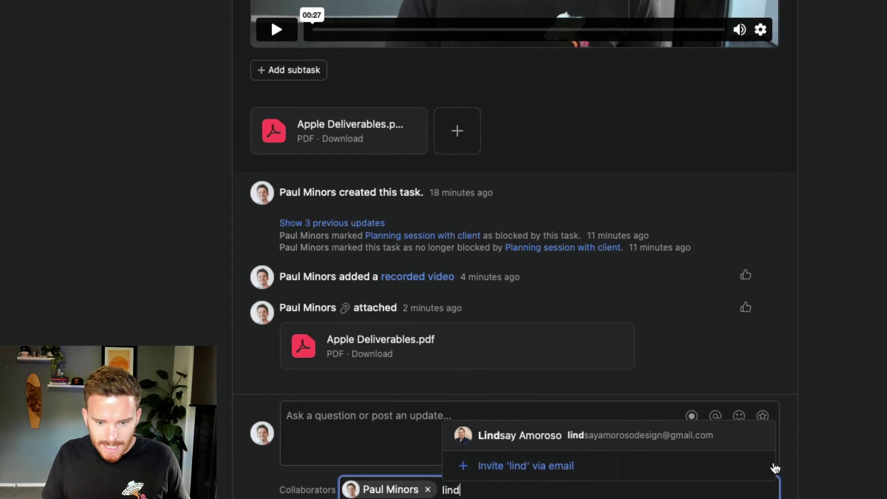
key(Return)
click(663, 420)
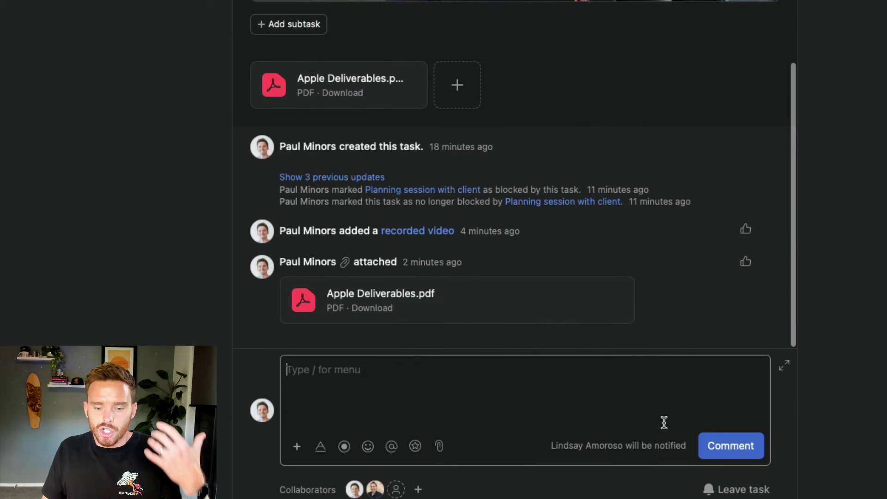
scroll(604, 428, up, 5)
scroll(559, 269, up, 2)
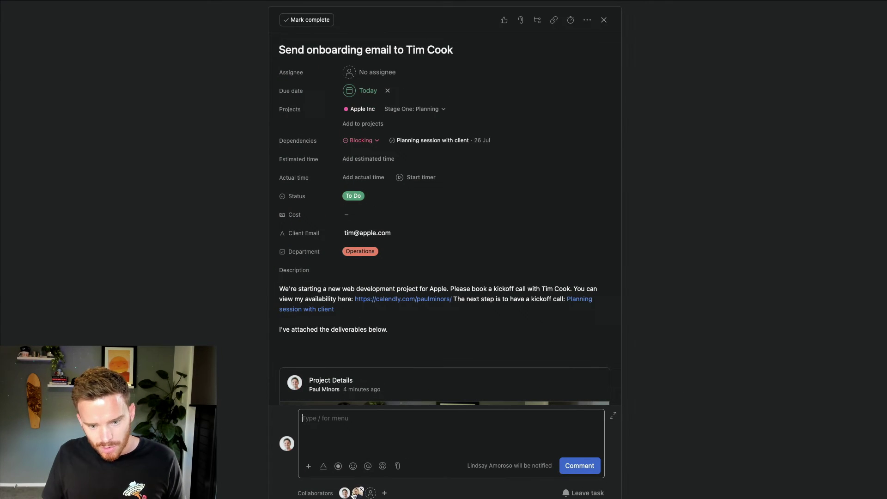
mouse_move(357, 492)
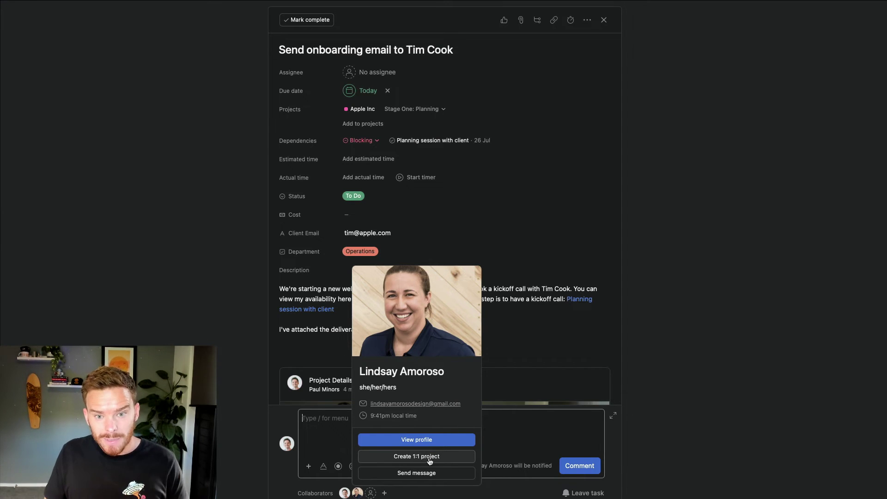
Assign the onboarding email task to Jarvis and close the task pane
click(386, 72)
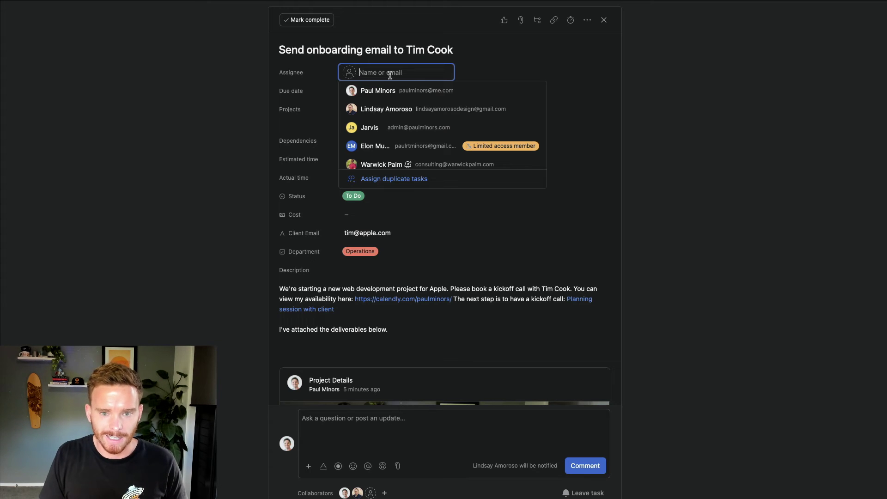
click(372, 131)
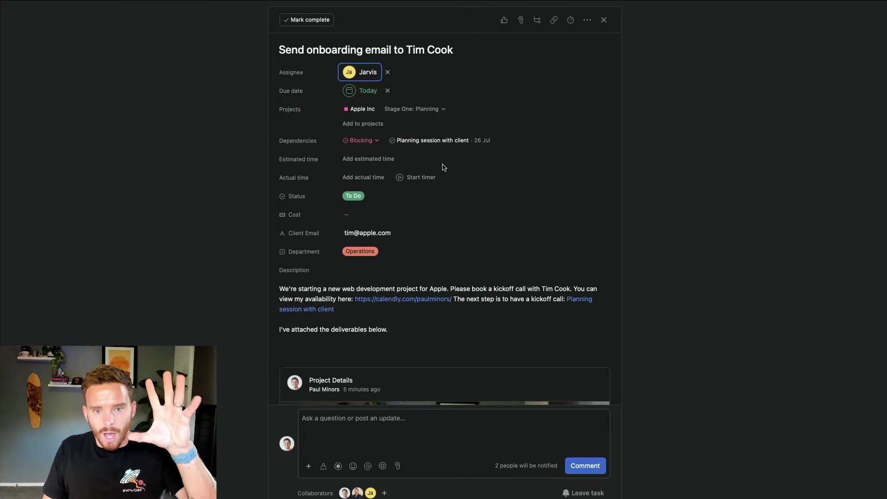
scroll(455, 182, down, 2)
scroll(454, 186, down, 1)
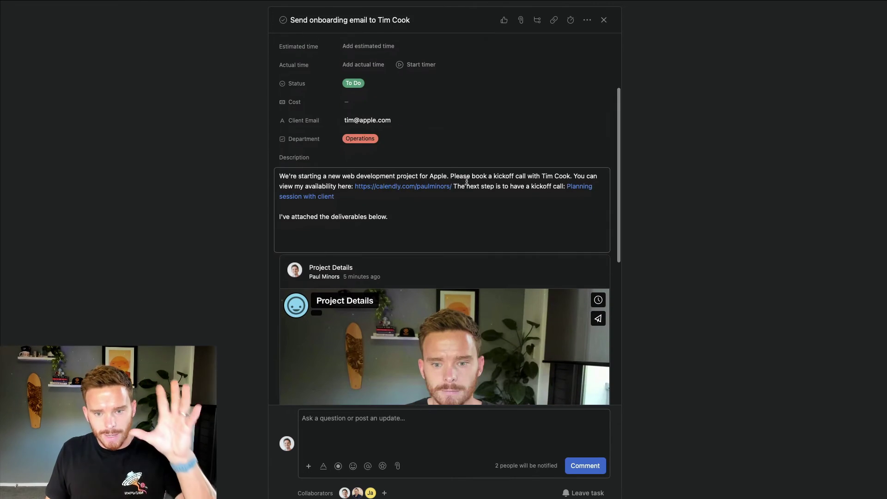
scroll(457, 185, down, 2)
scroll(465, 184, down, 2)
scroll(464, 184, down, 2)
scroll(459, 184, up, 5)
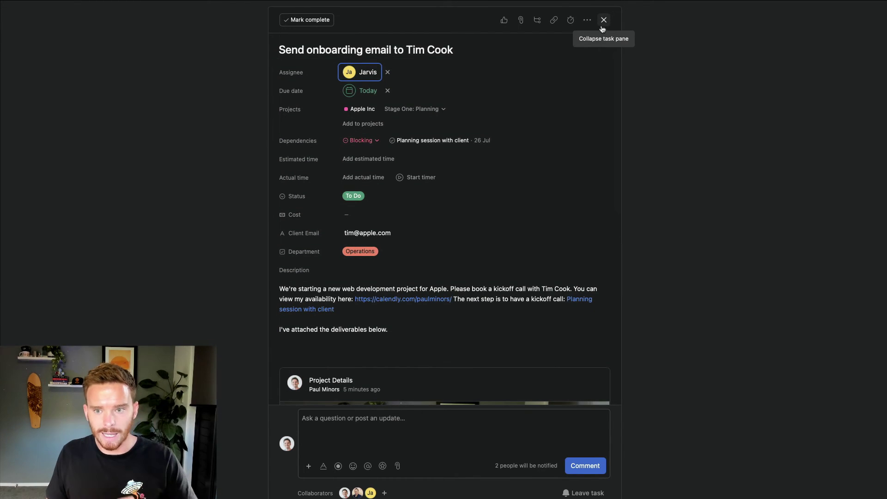
click(602, 21)
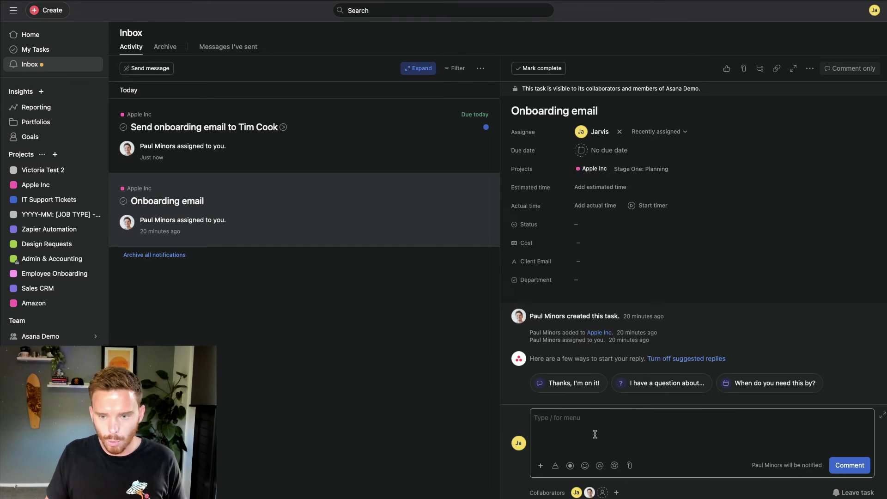
click(377, 149)
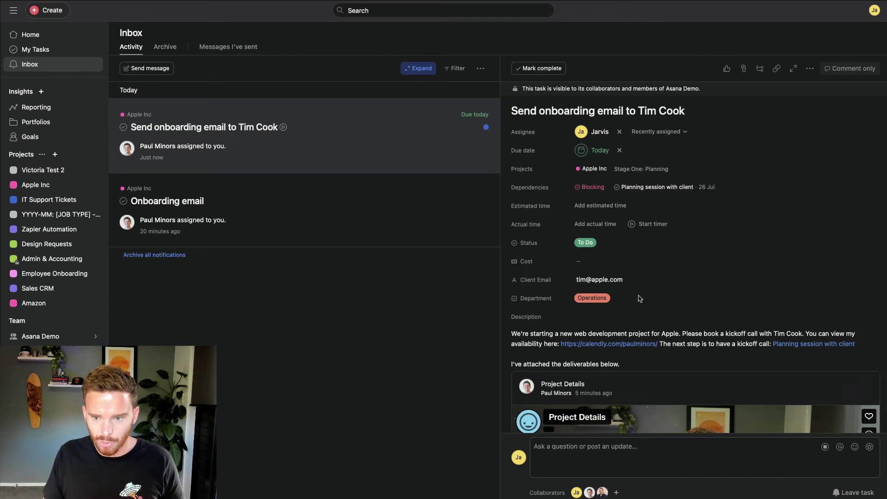
scroll(637, 297, down, 1)
scroll(634, 286, down, 2)
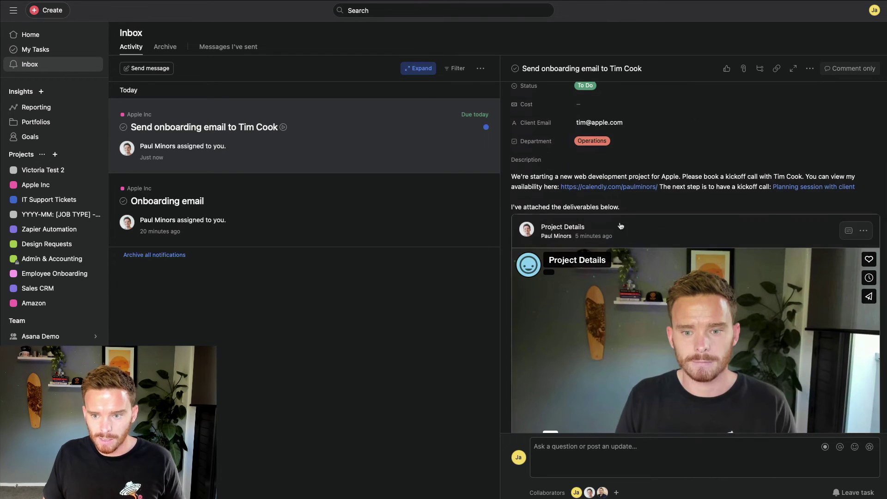
scroll(669, 240, down, 2)
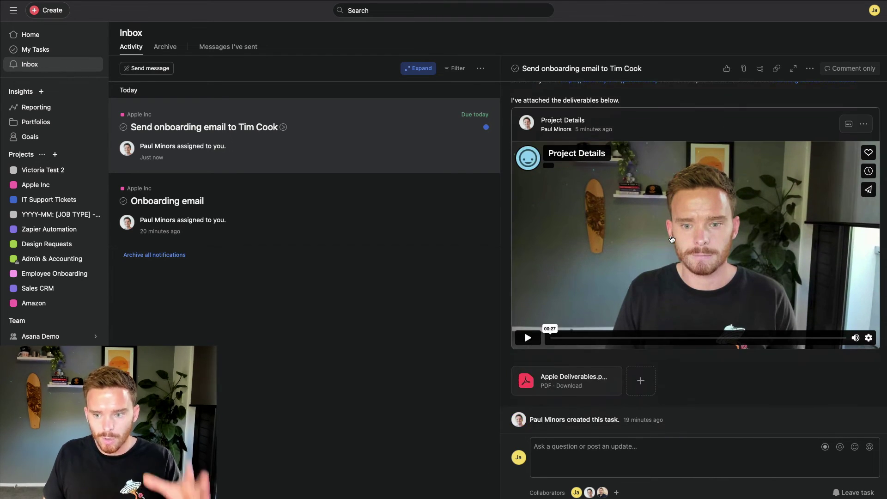
scroll(615, 331, down, 2)
scroll(616, 332, down, 1)
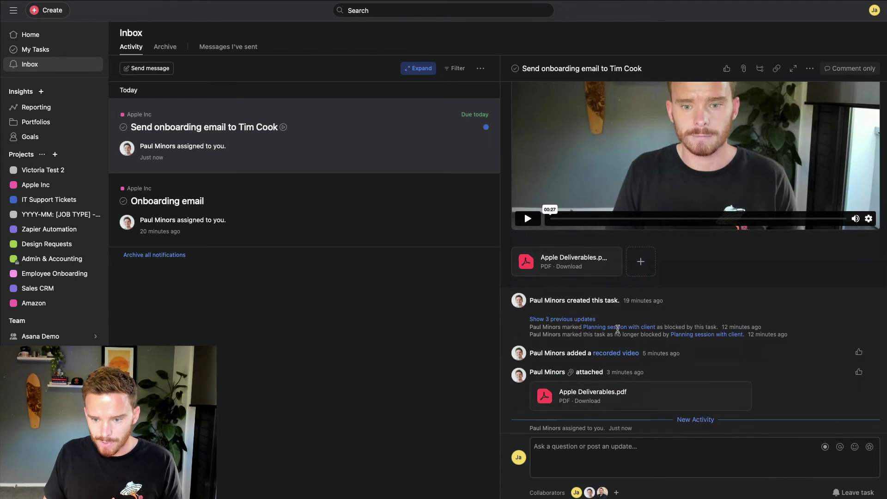
scroll(616, 332, down, 2)
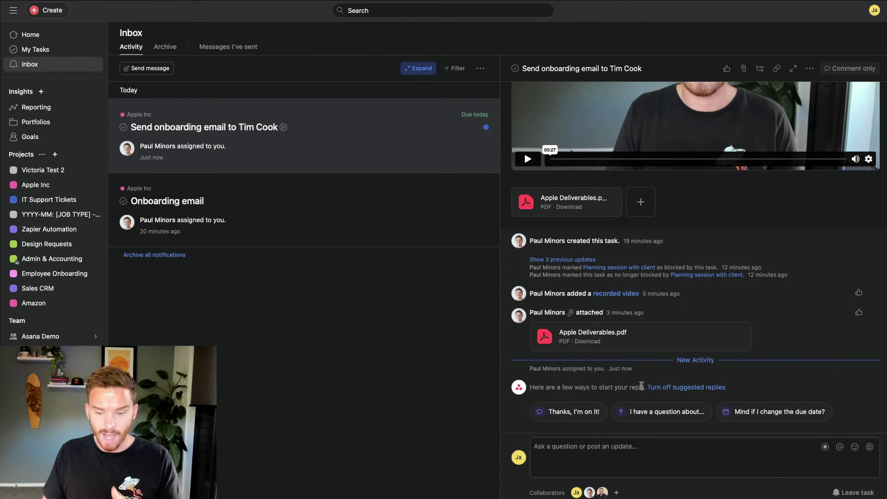
scroll(641, 387, up, 10)
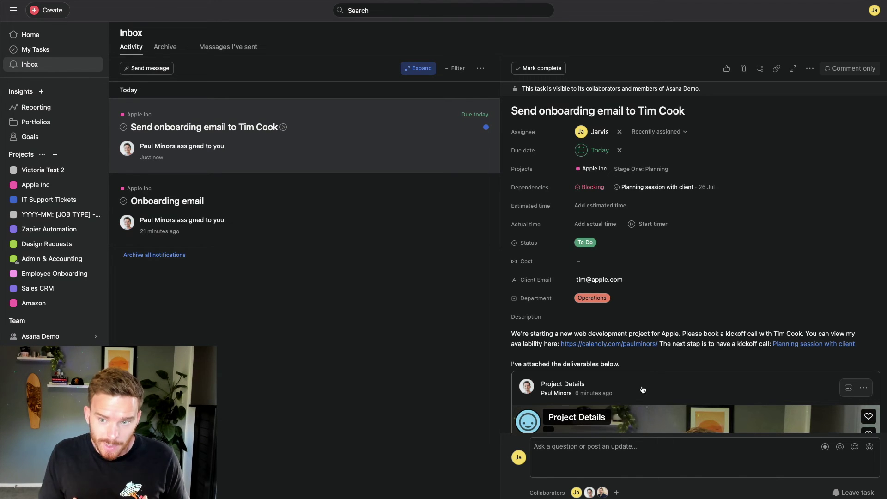
click(726, 67)
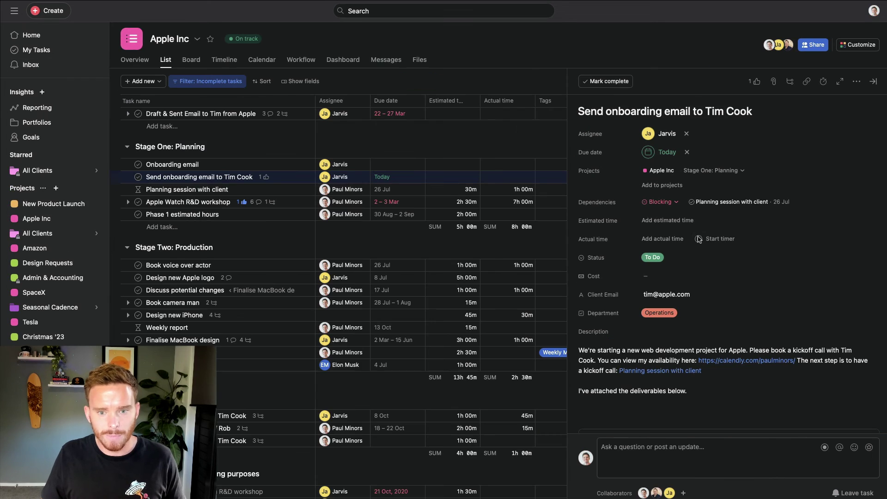
View the inbox notification that Jarvis liked the onboarding task
click(26, 67)
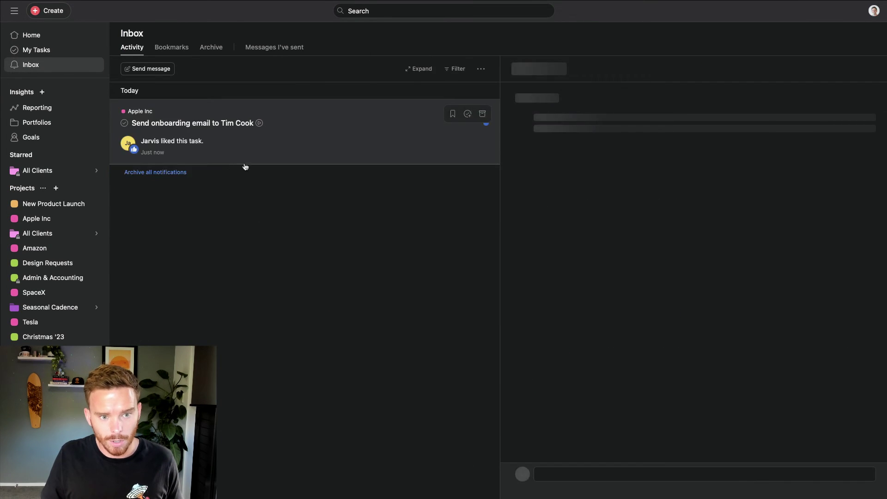